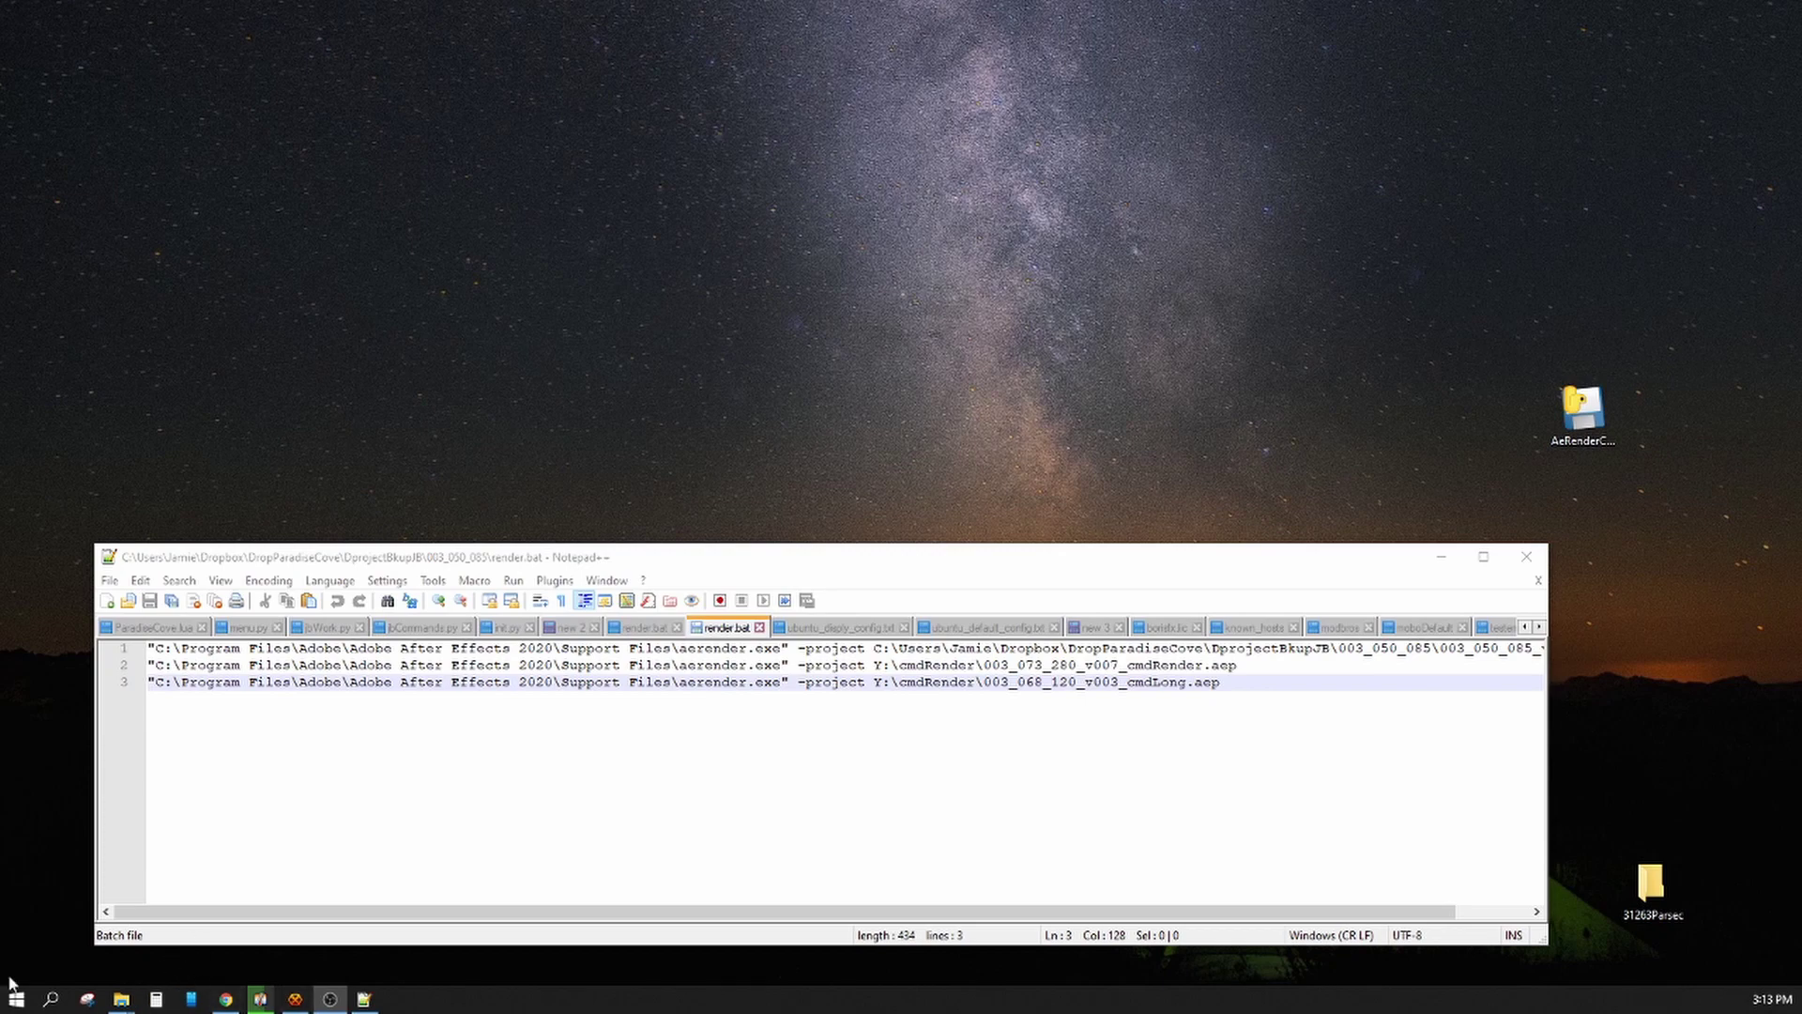
Open Command Prompt from Windows search with 'cmd' and move its window higher on the desktop
click(51, 1000)
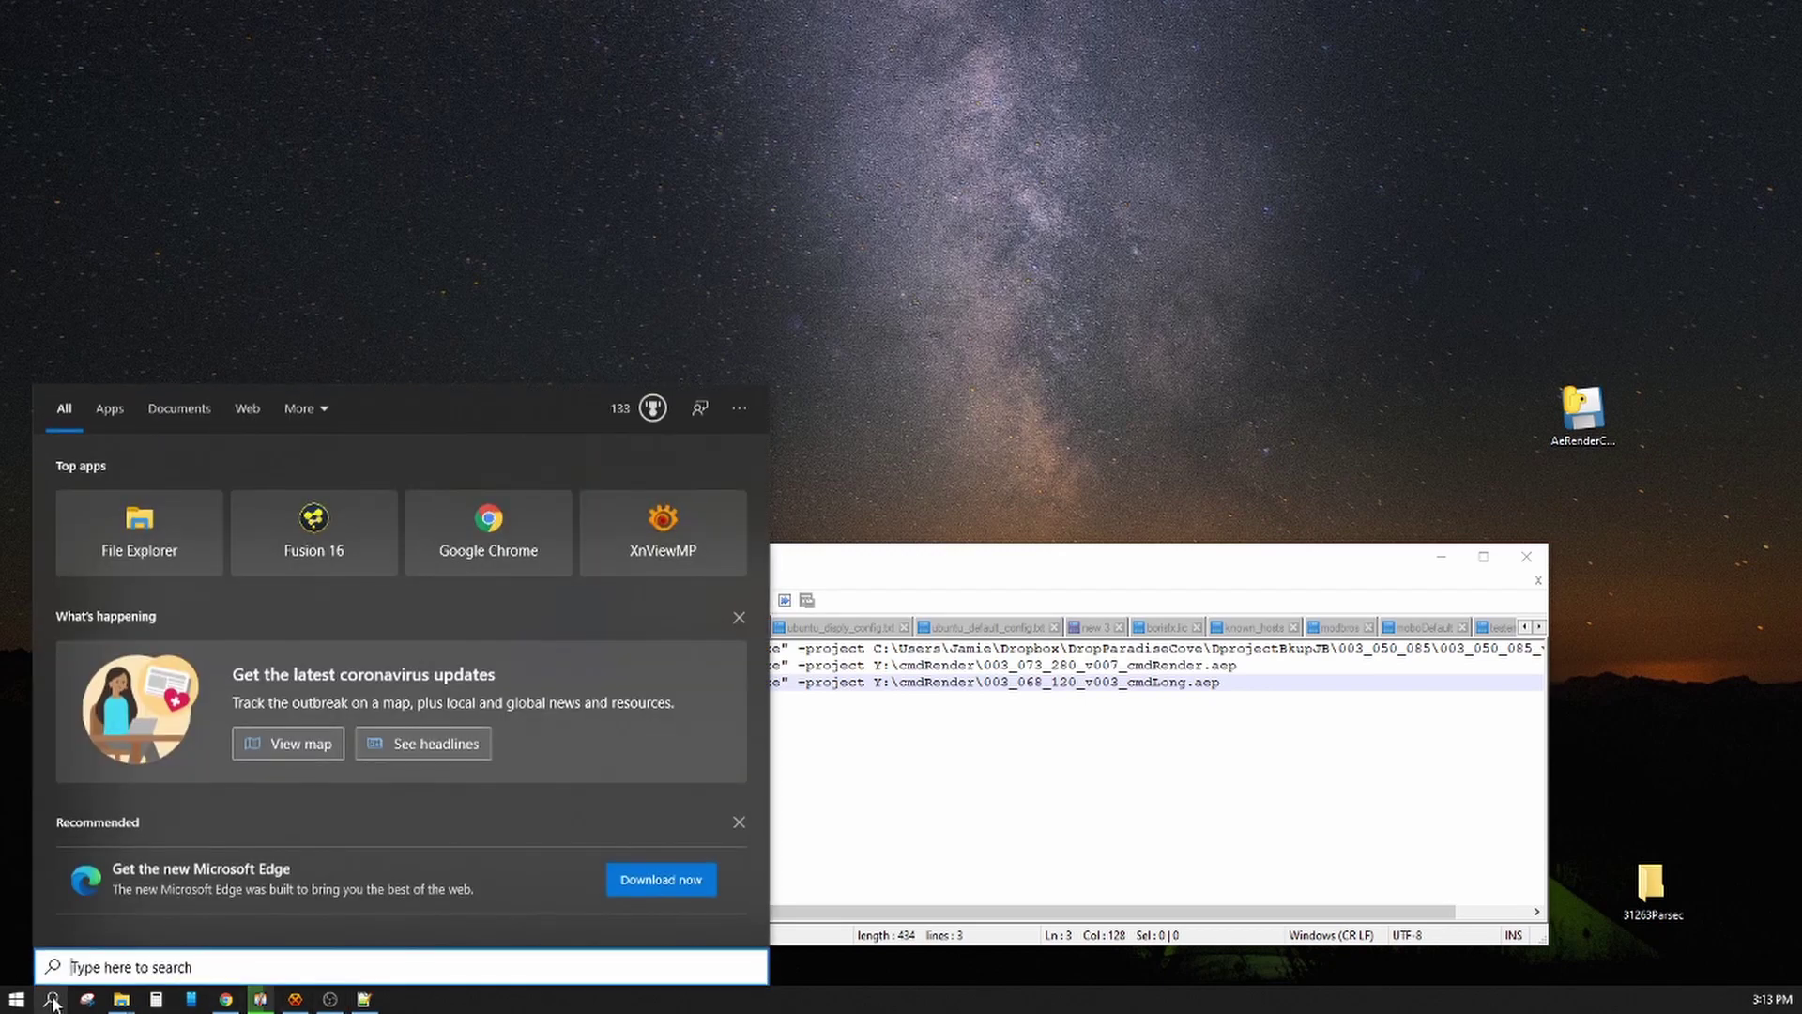
text(cm)
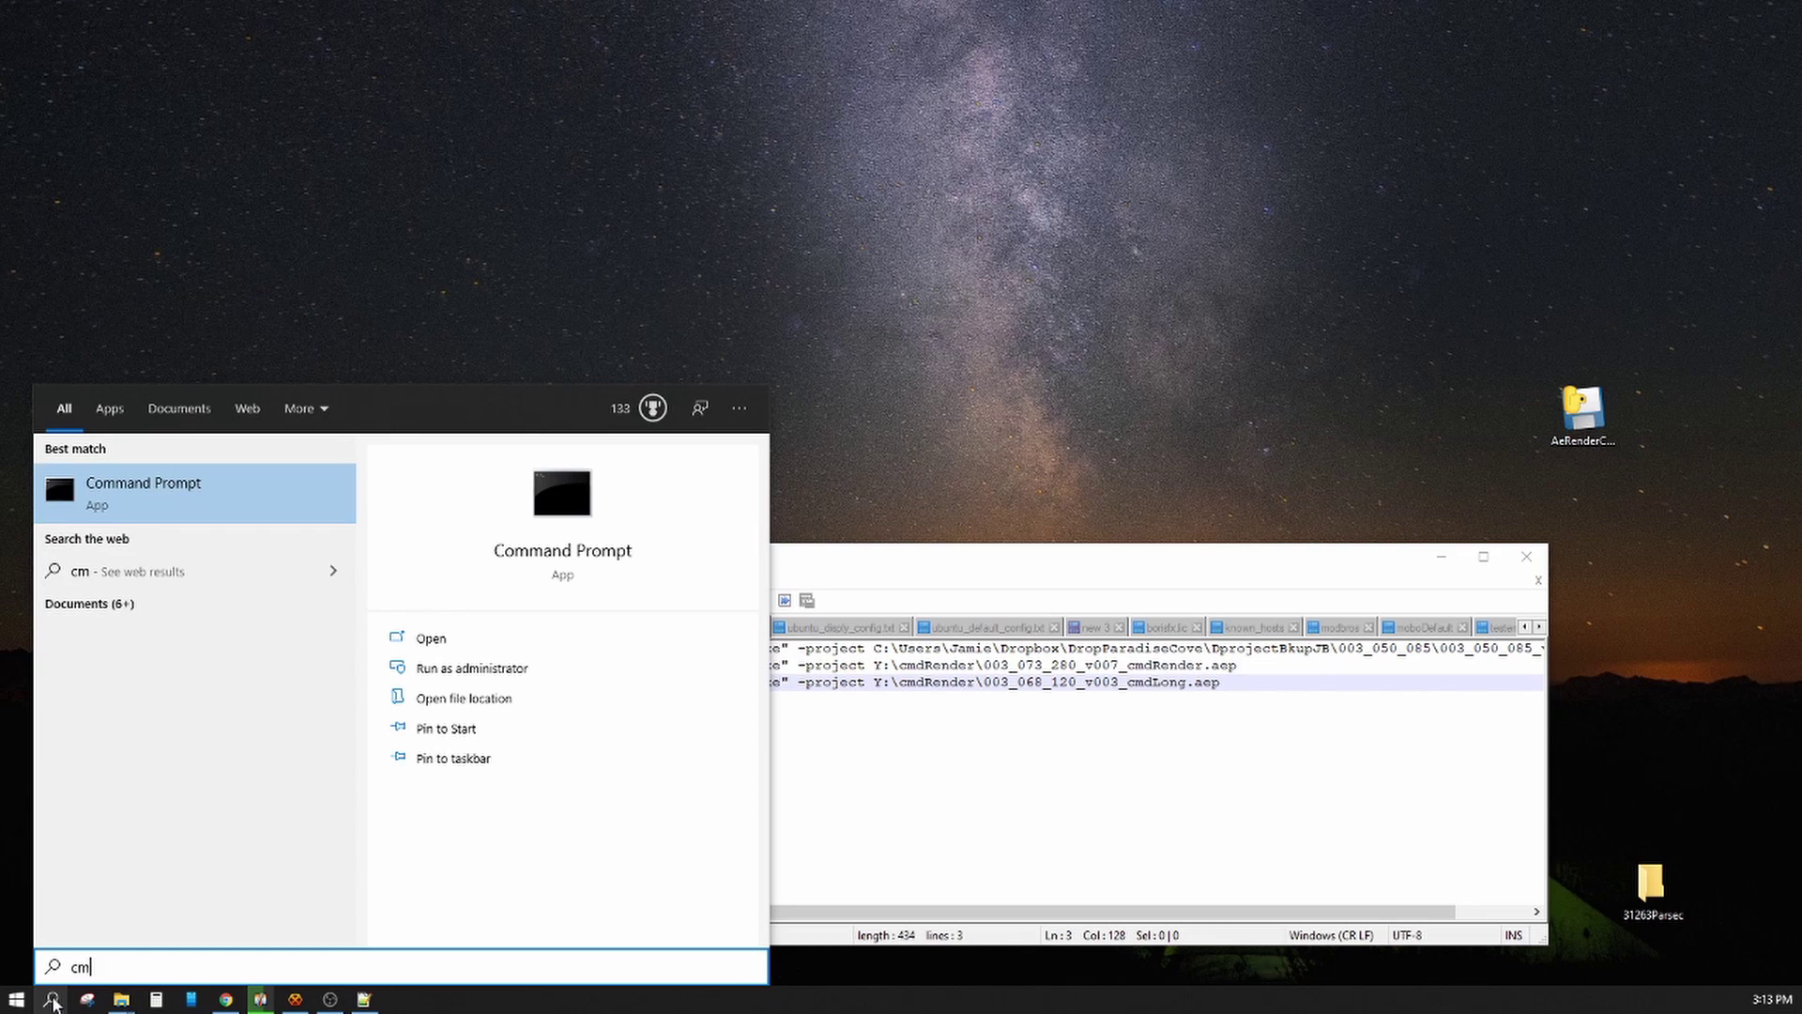
text(d)
key(Return)
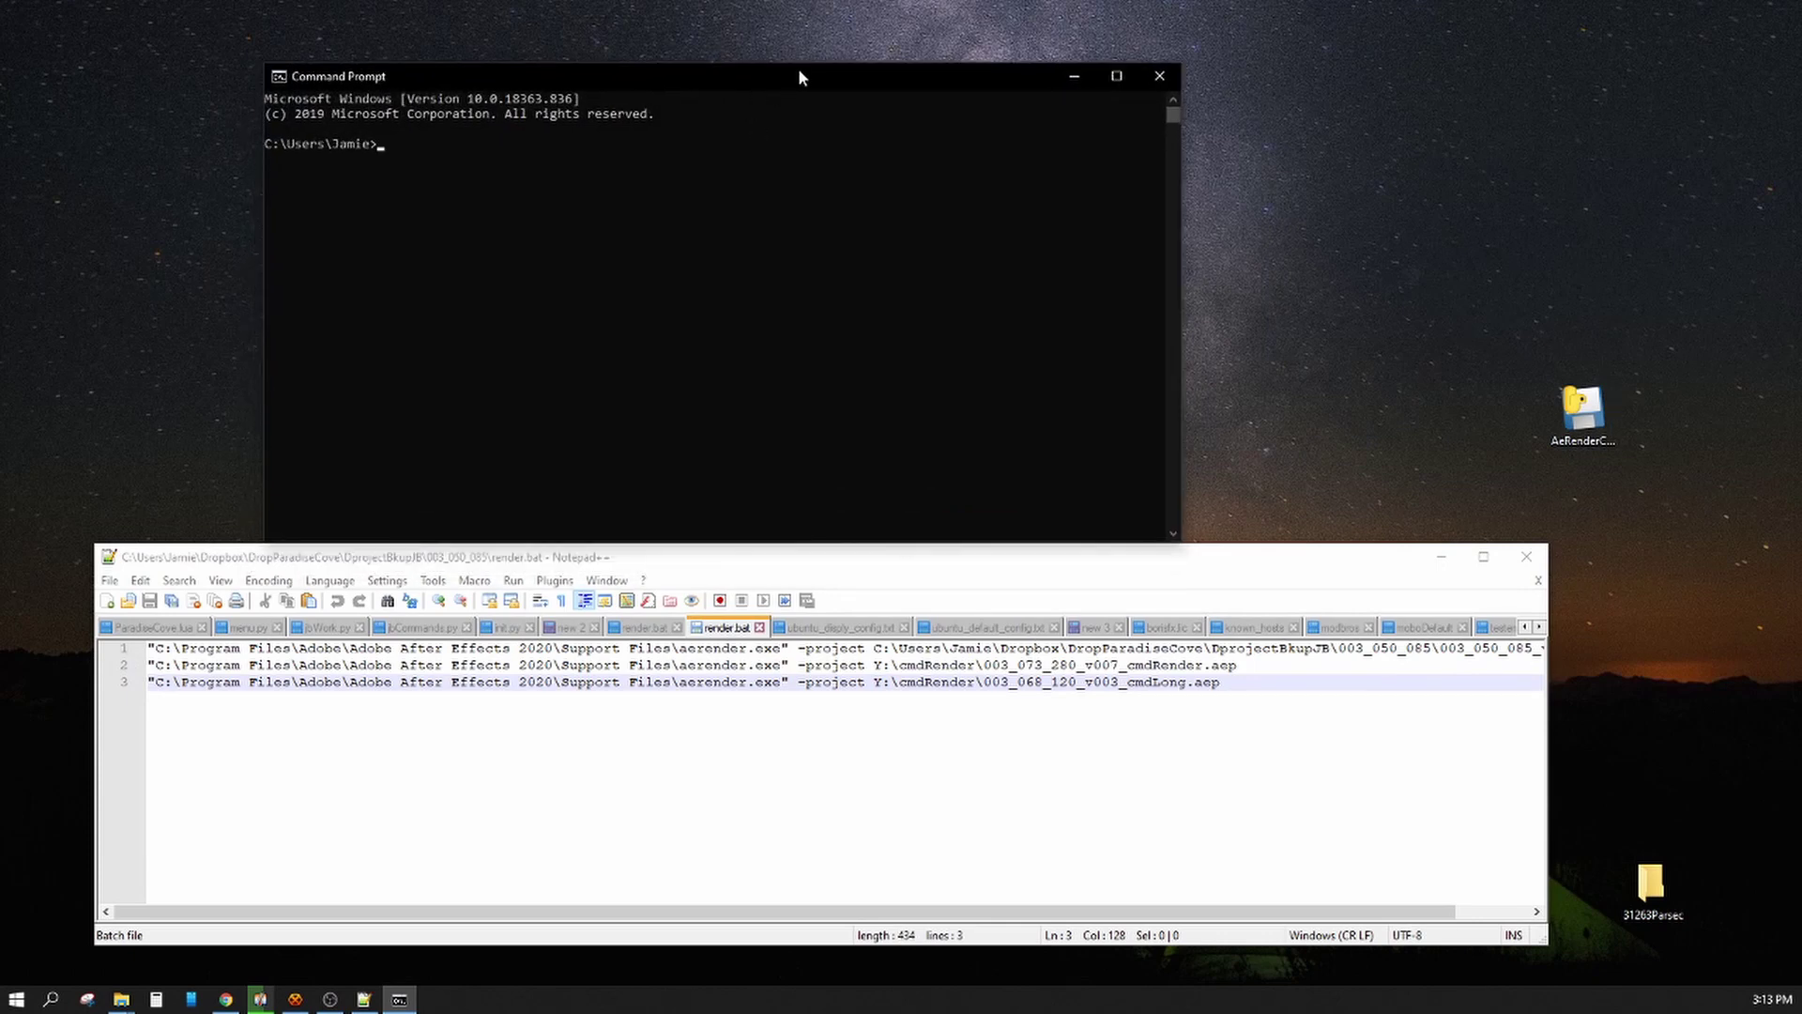
drag(815, 78, 798, 2)
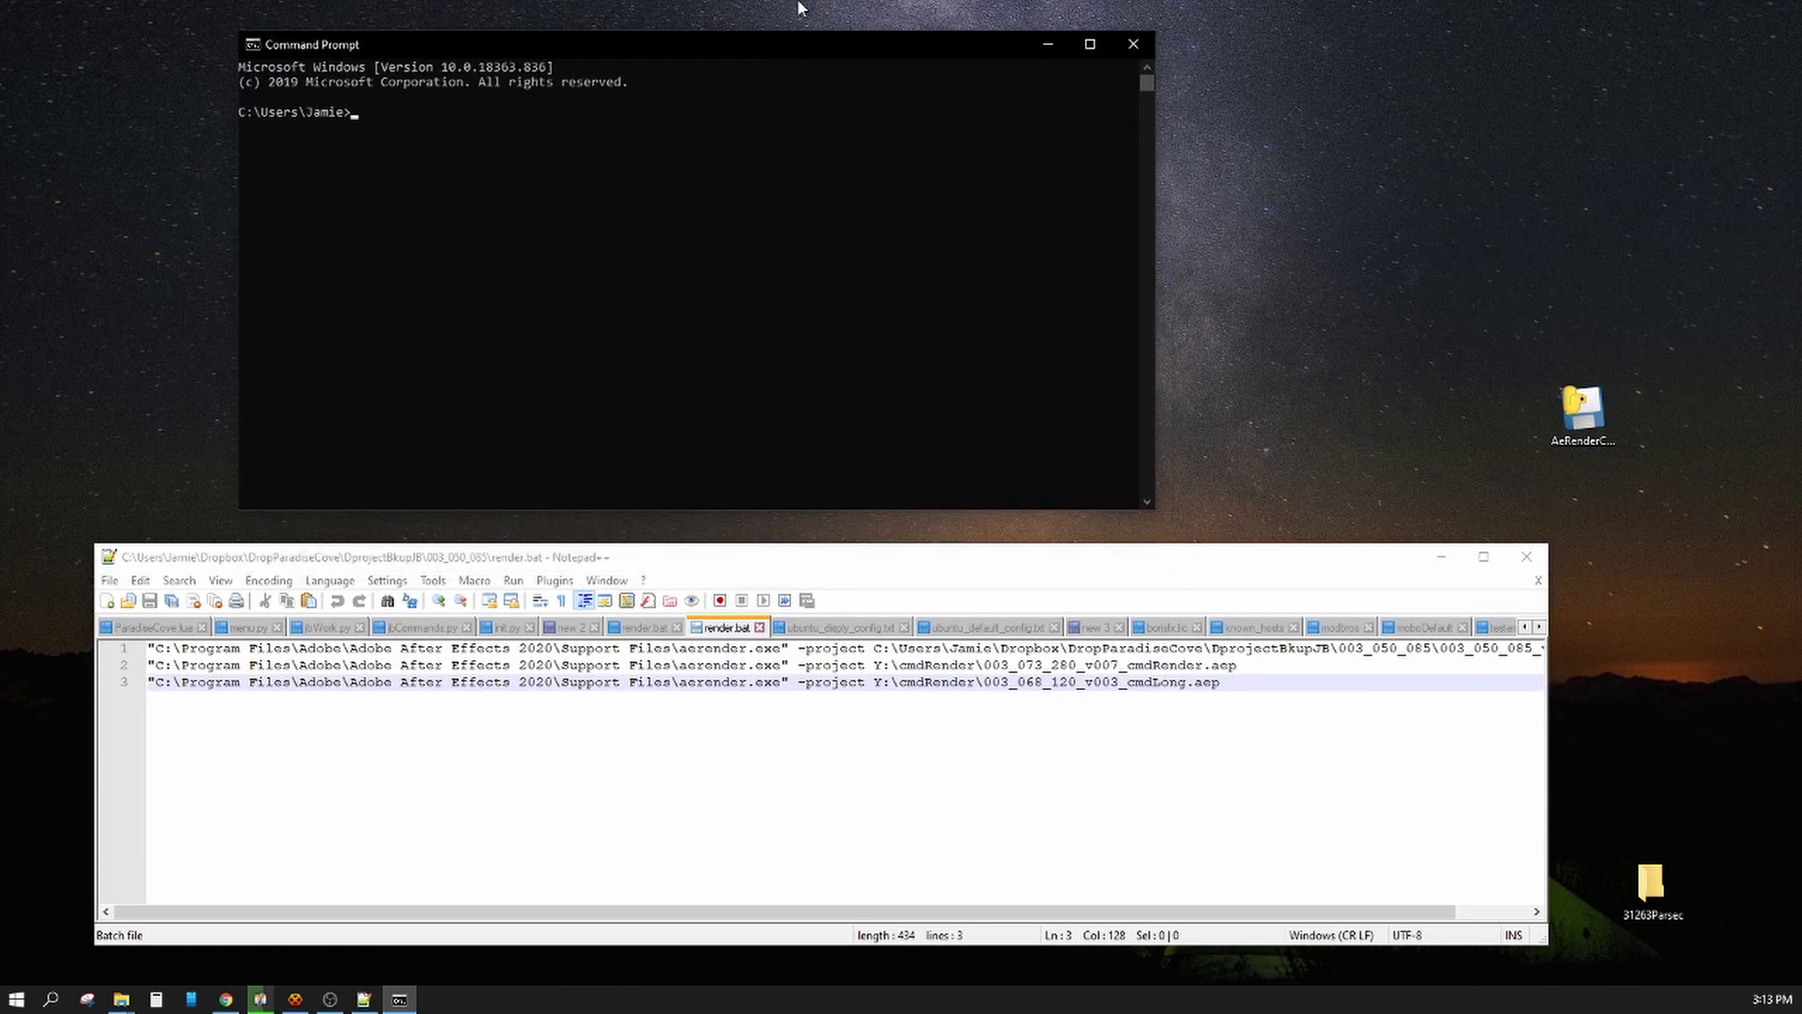
In render.bat, select and copy the whole aerender command on line 3
click(1244, 693)
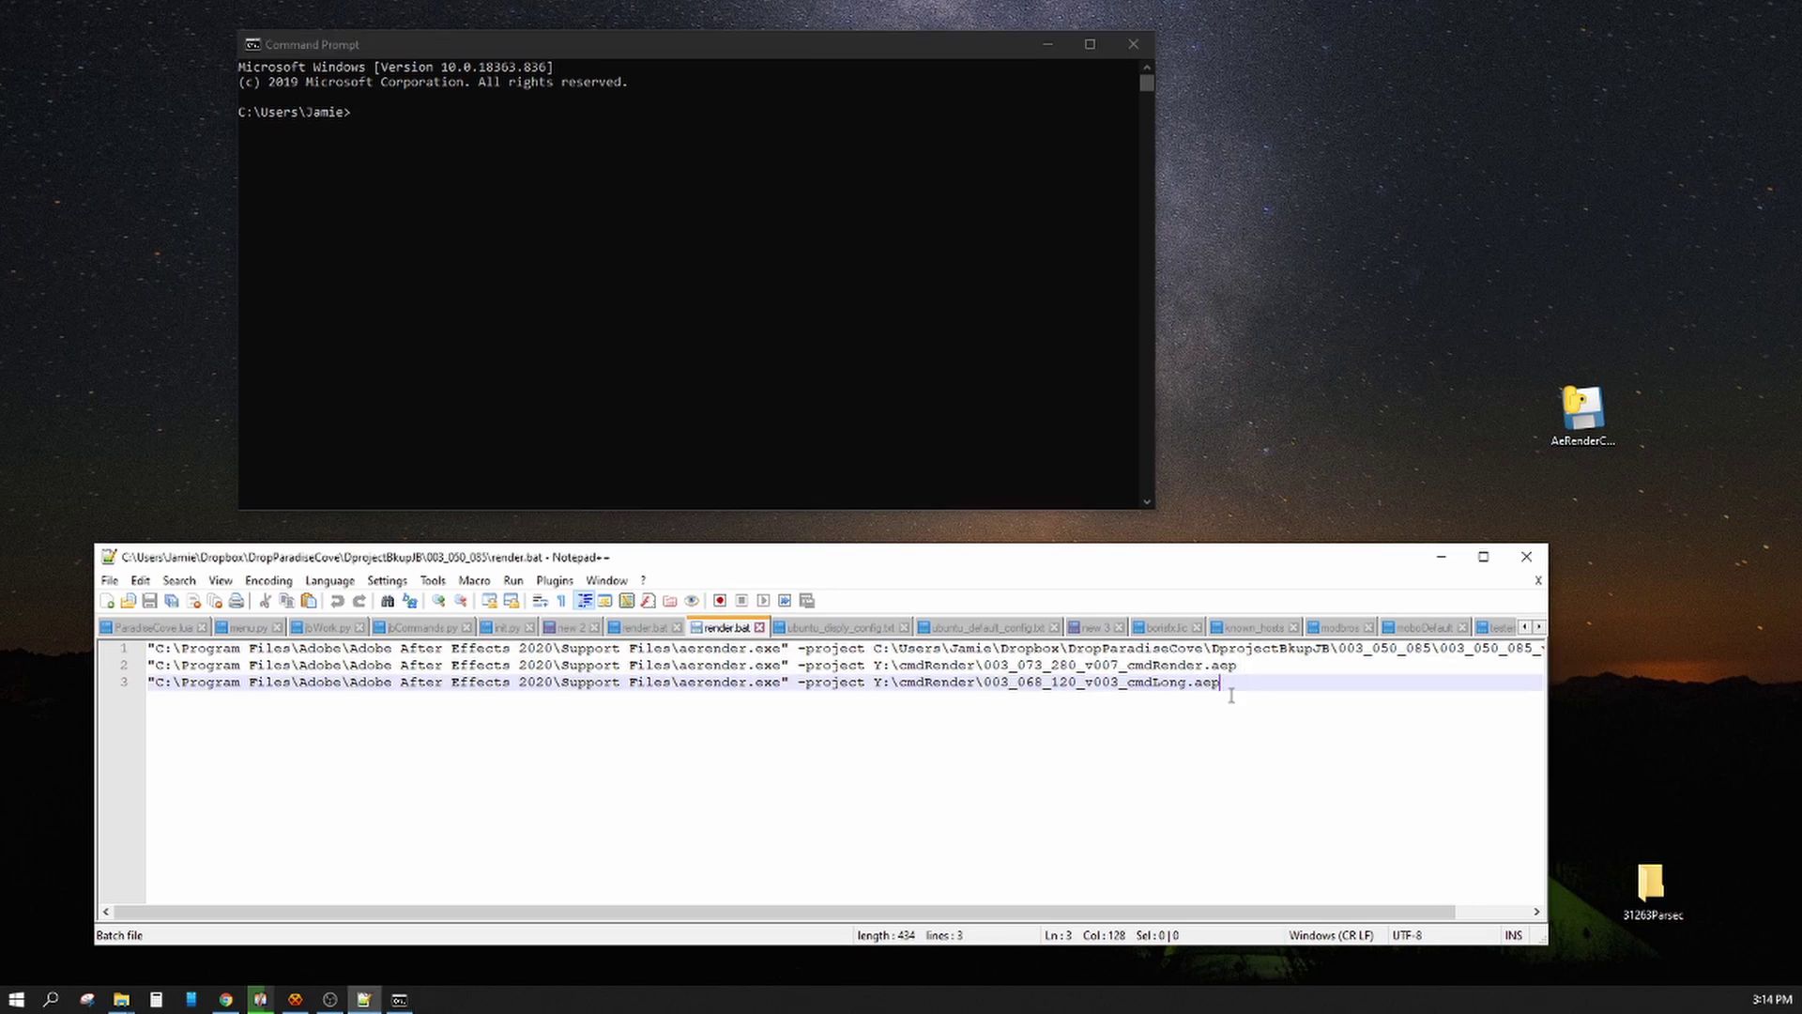
drag(790, 682, 125, 685)
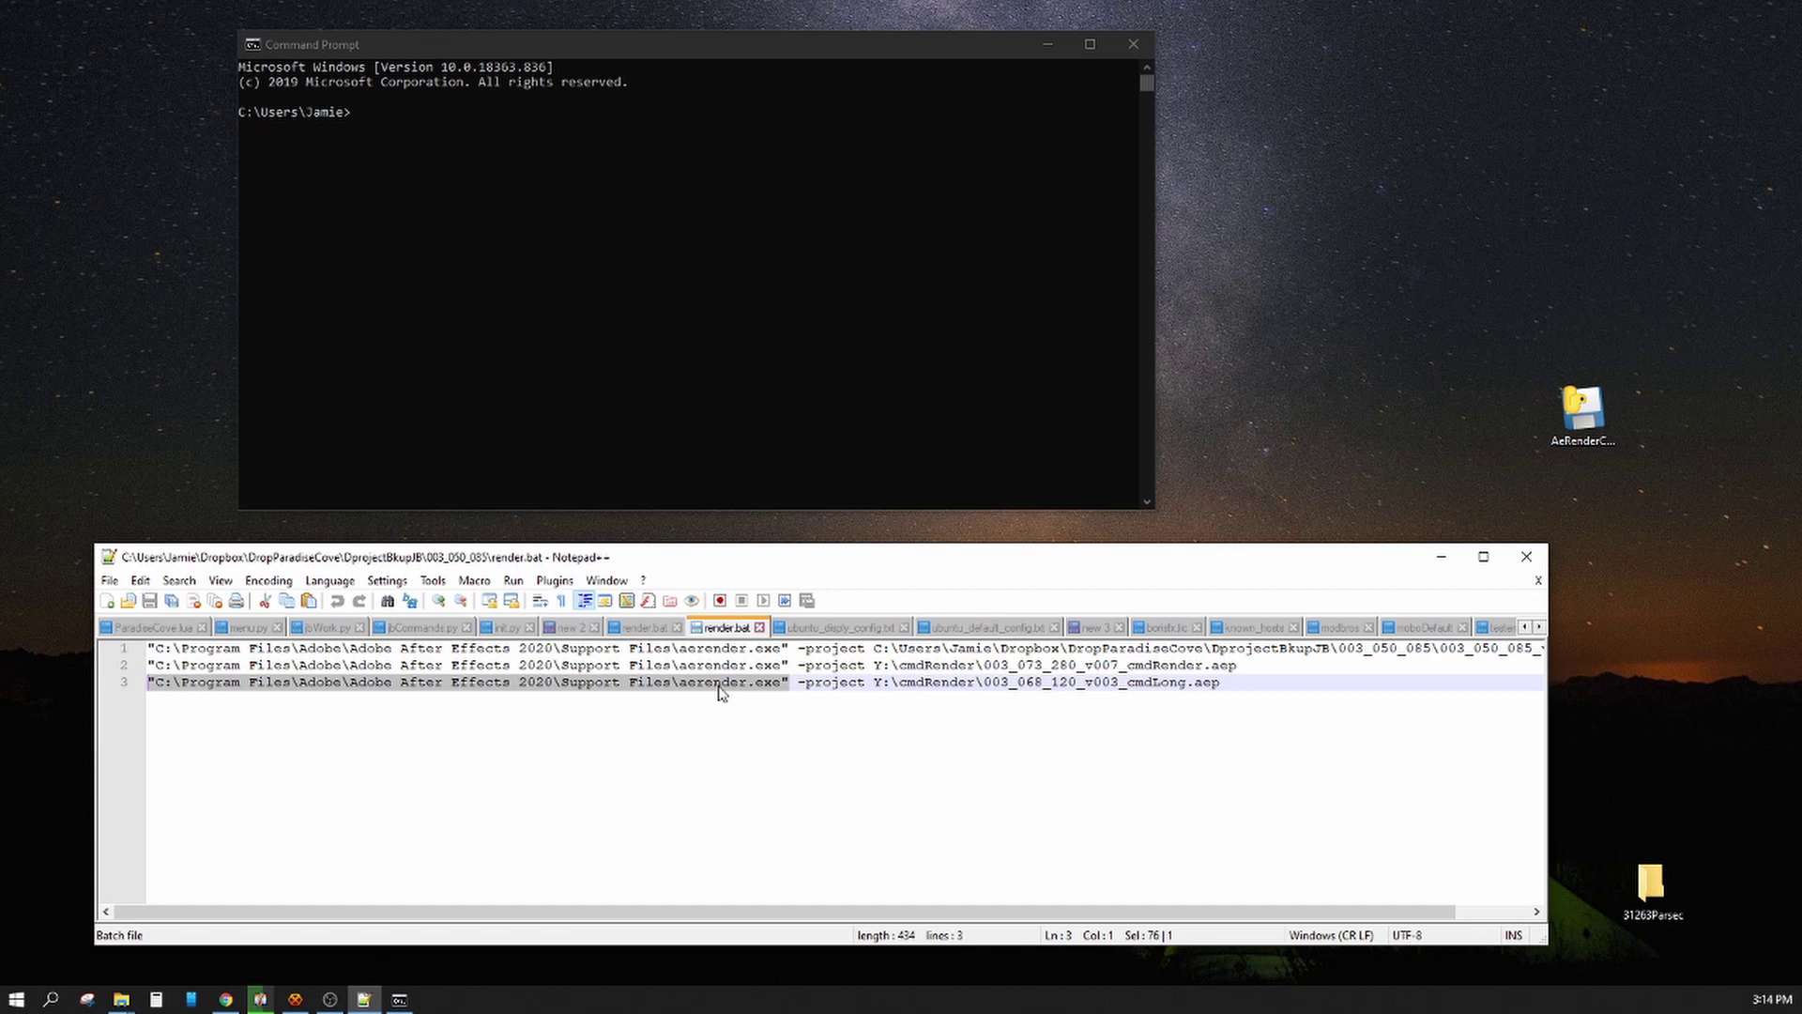
drag(797, 682, 1094, 701)
click(874, 684)
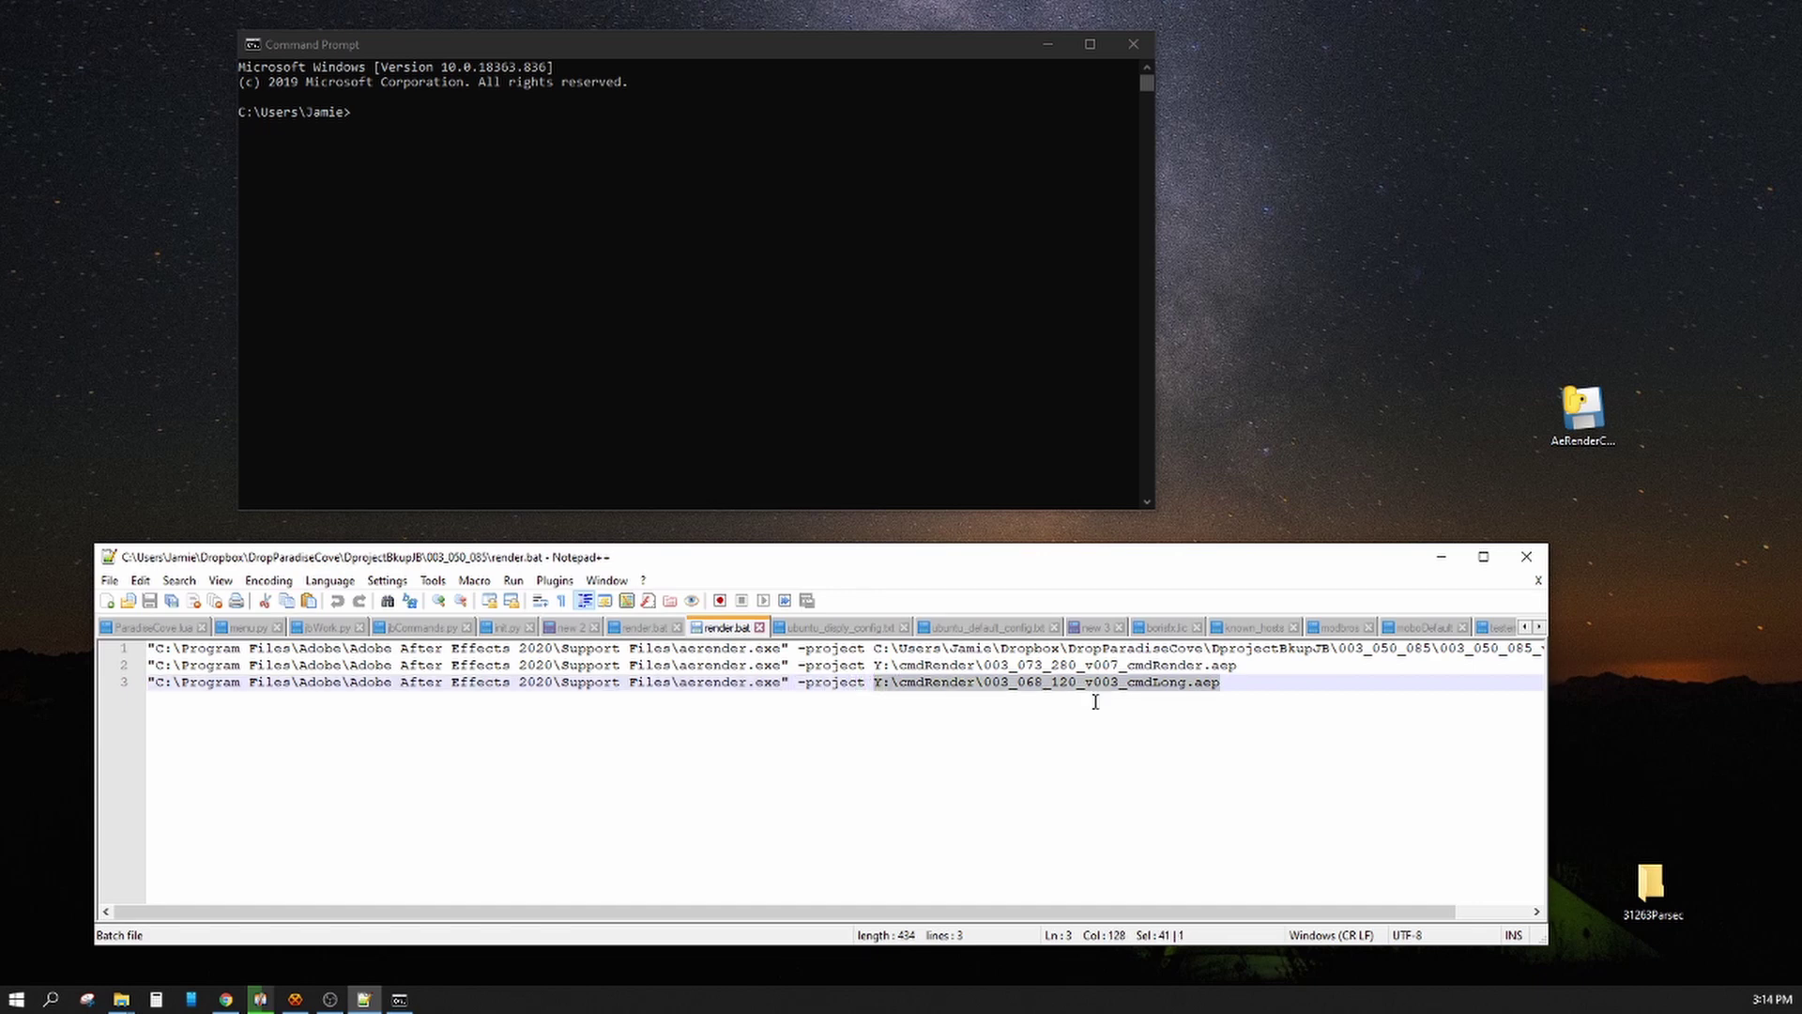
click(1247, 684)
drag(1251, 684, 150, 683)
key(cmd+c)
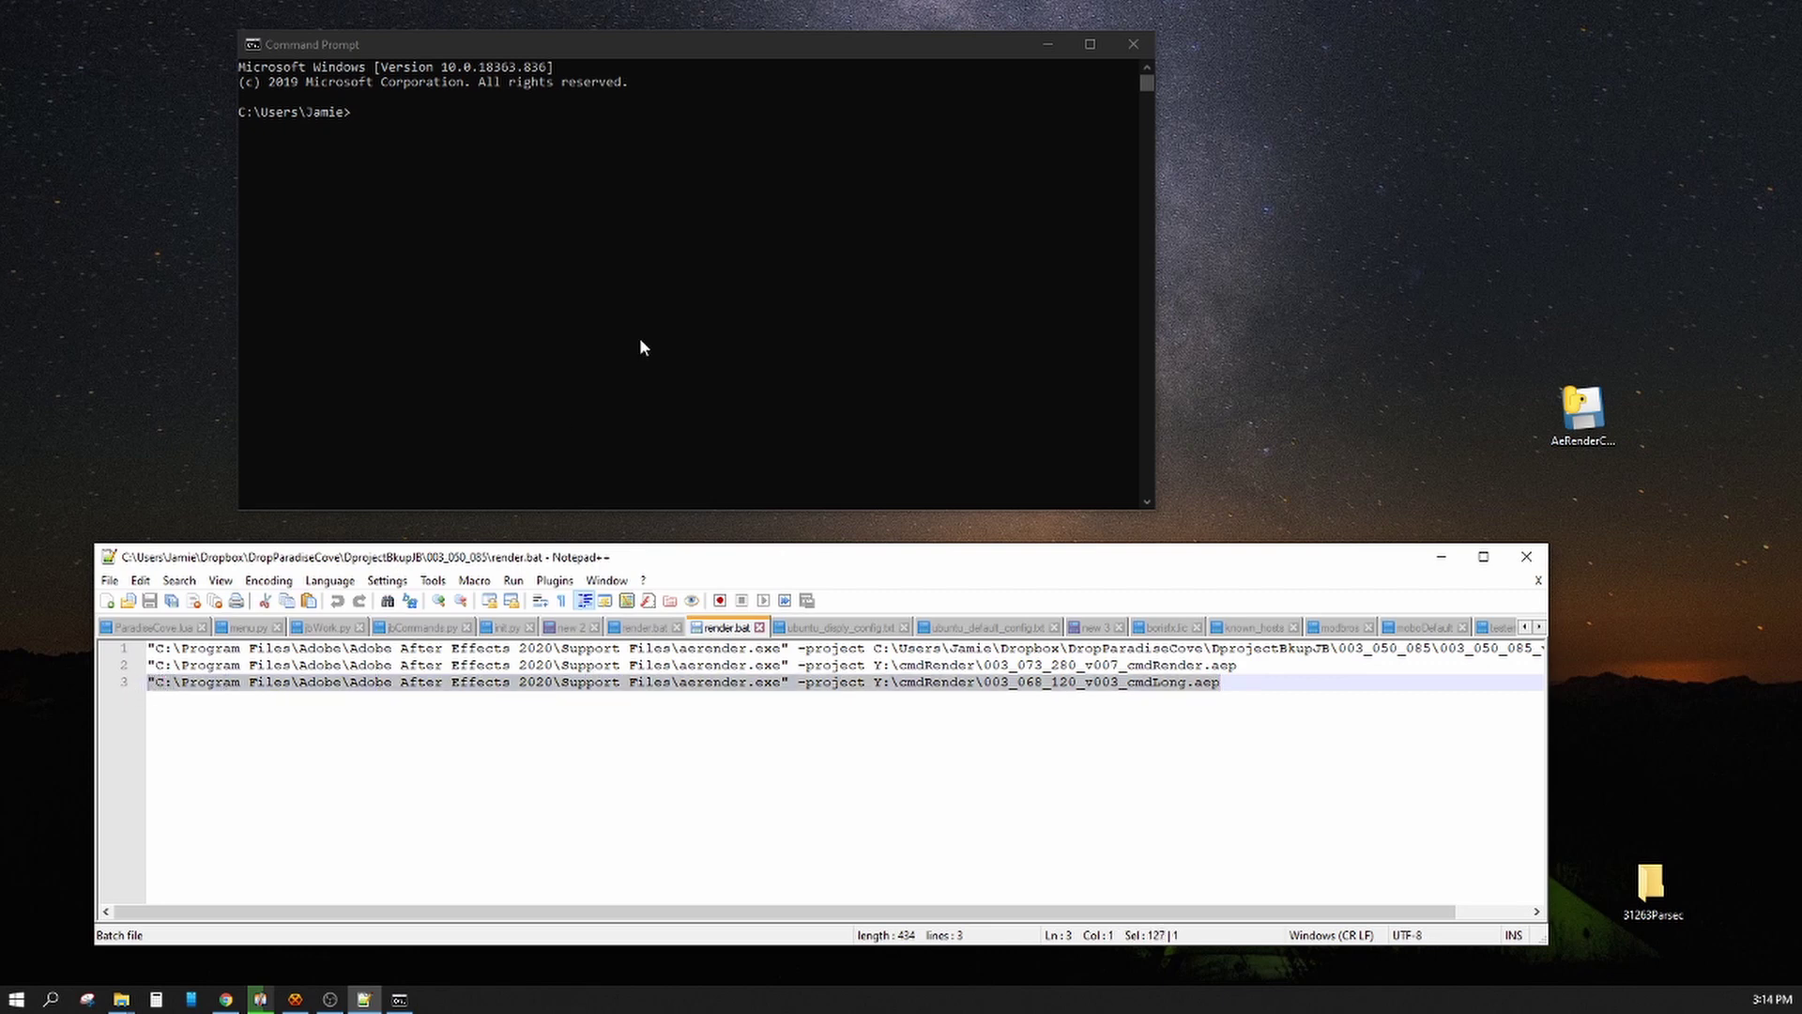
Paste the line 3 aerender command into Command Prompt, run it, and make the console smaller
click(657, 244)
right_click(662, 219)
key(Return)
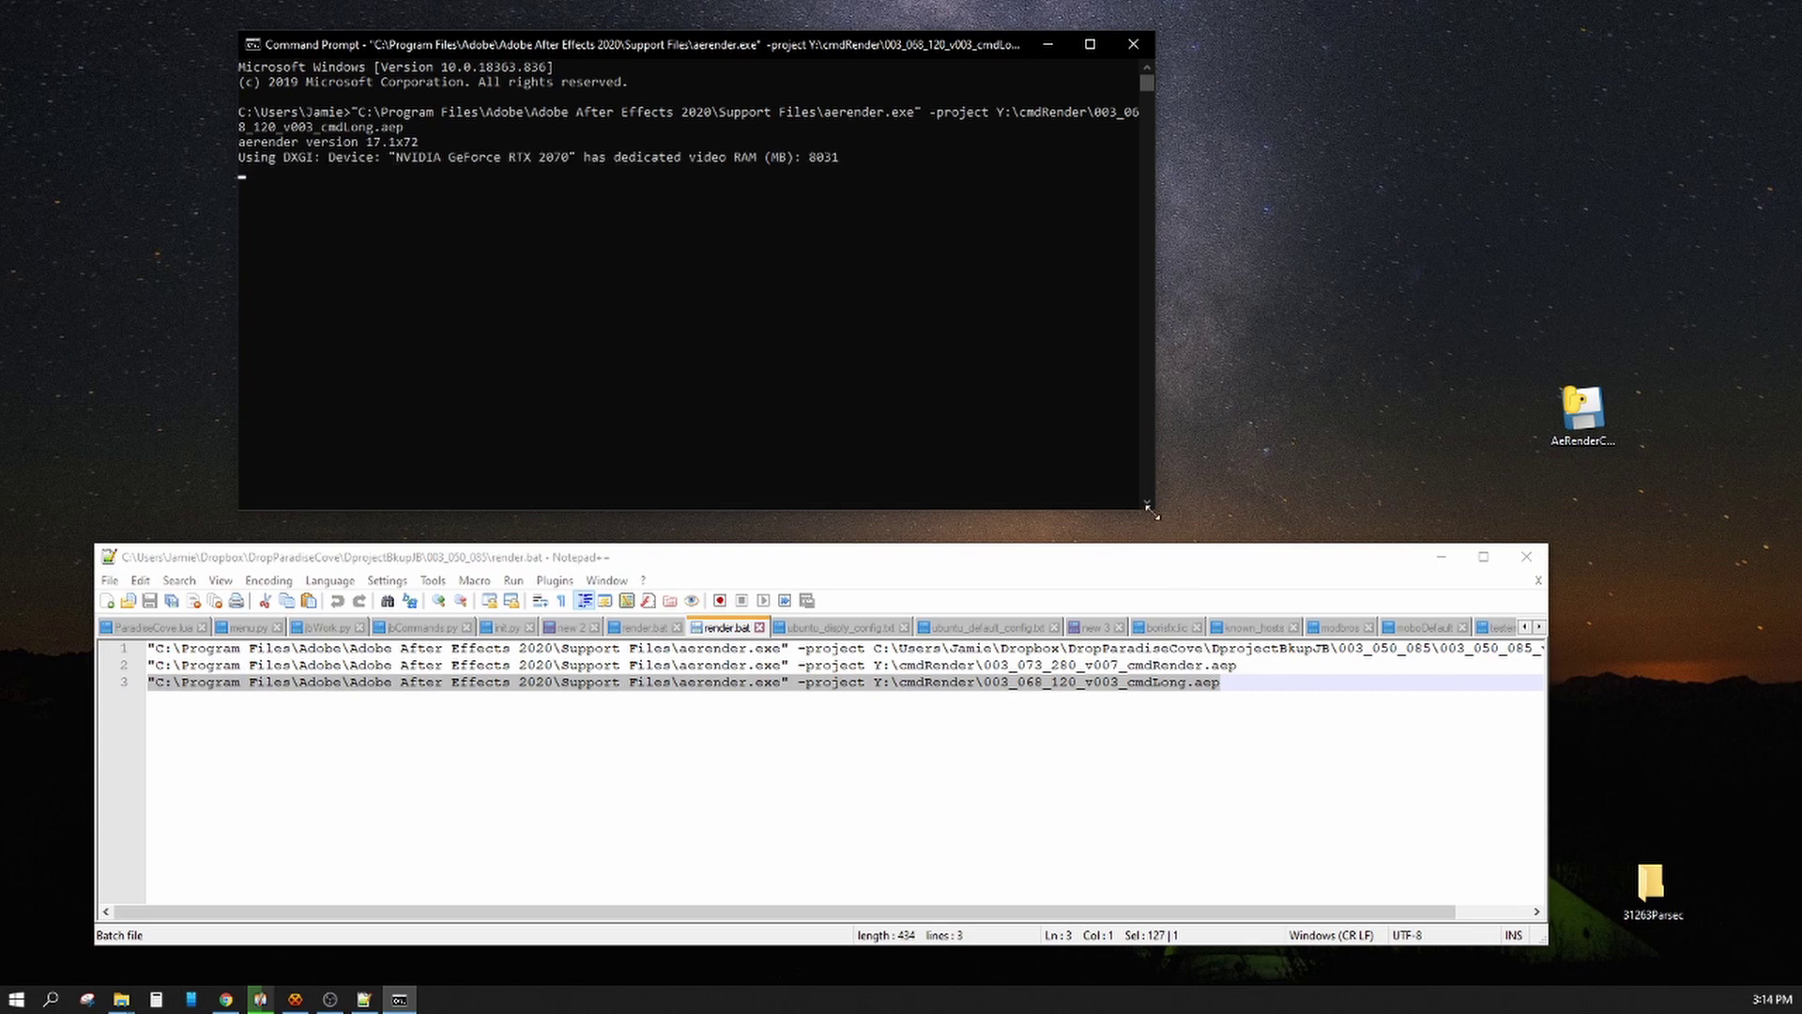
drag(1149, 511, 730, 455)
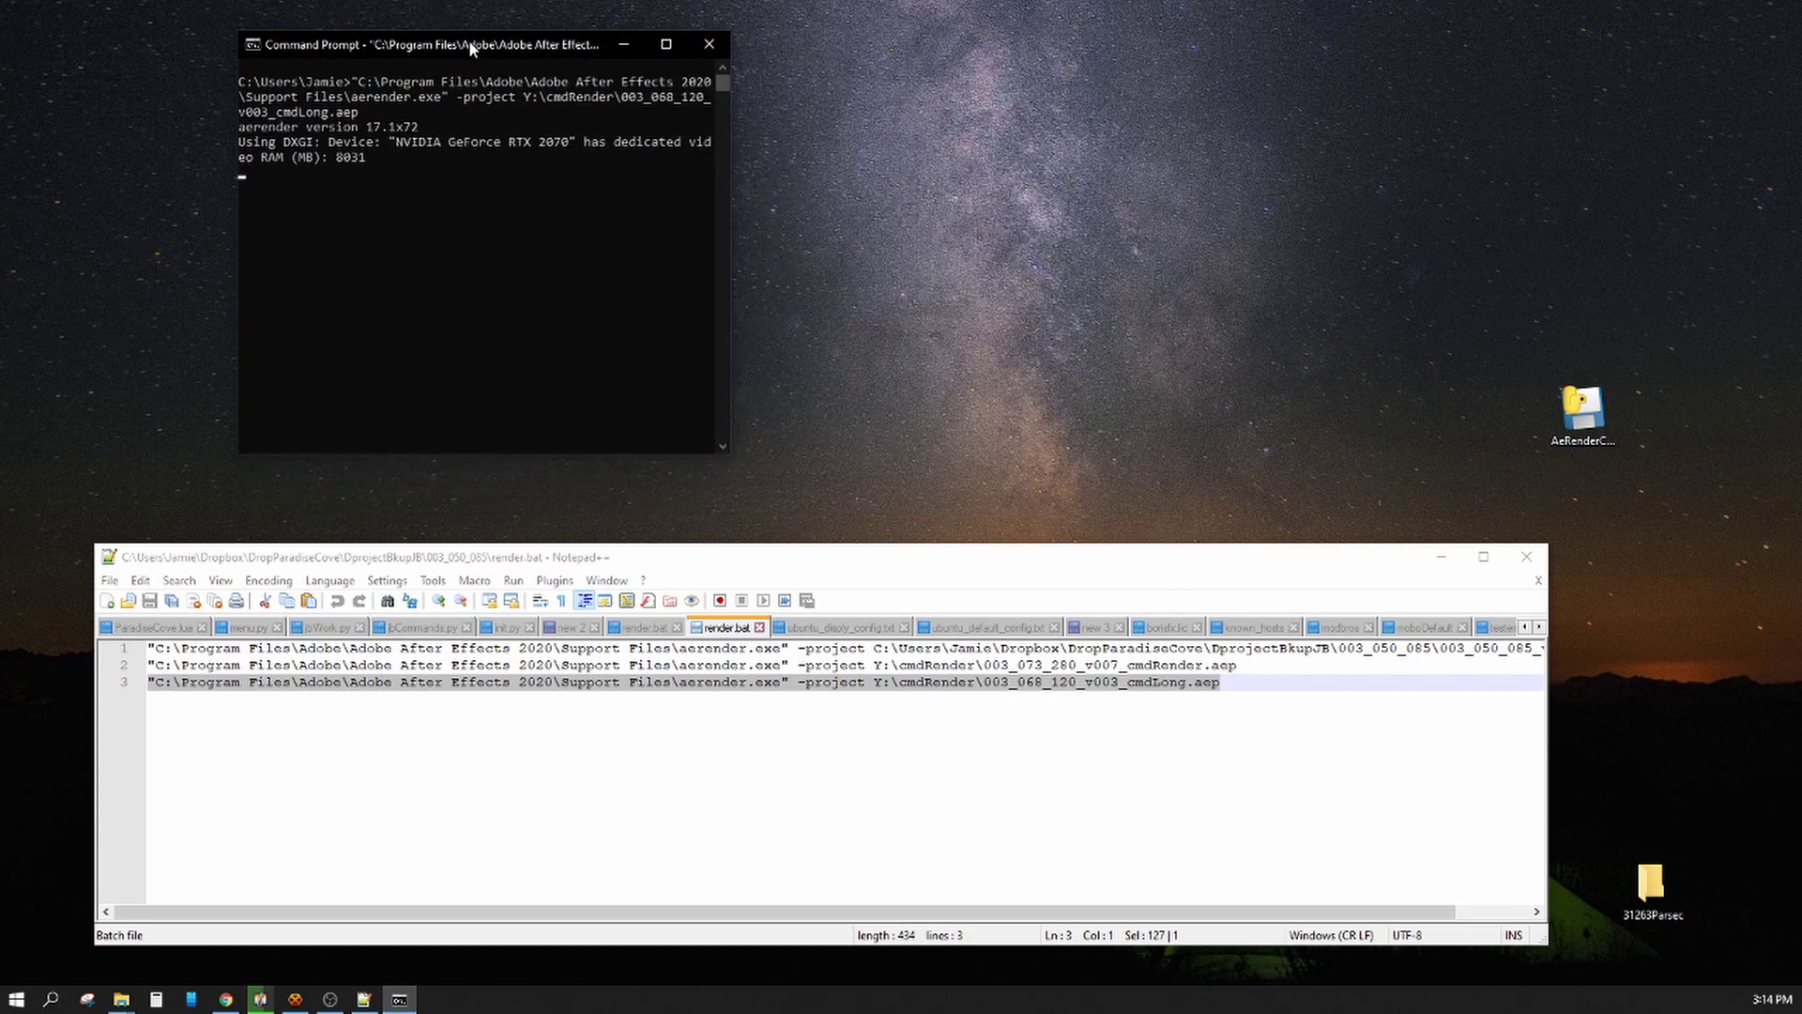
Move the first console aside, open a second Command Prompt, and run the pasted aerender command there
drag(471, 48, 277, 39)
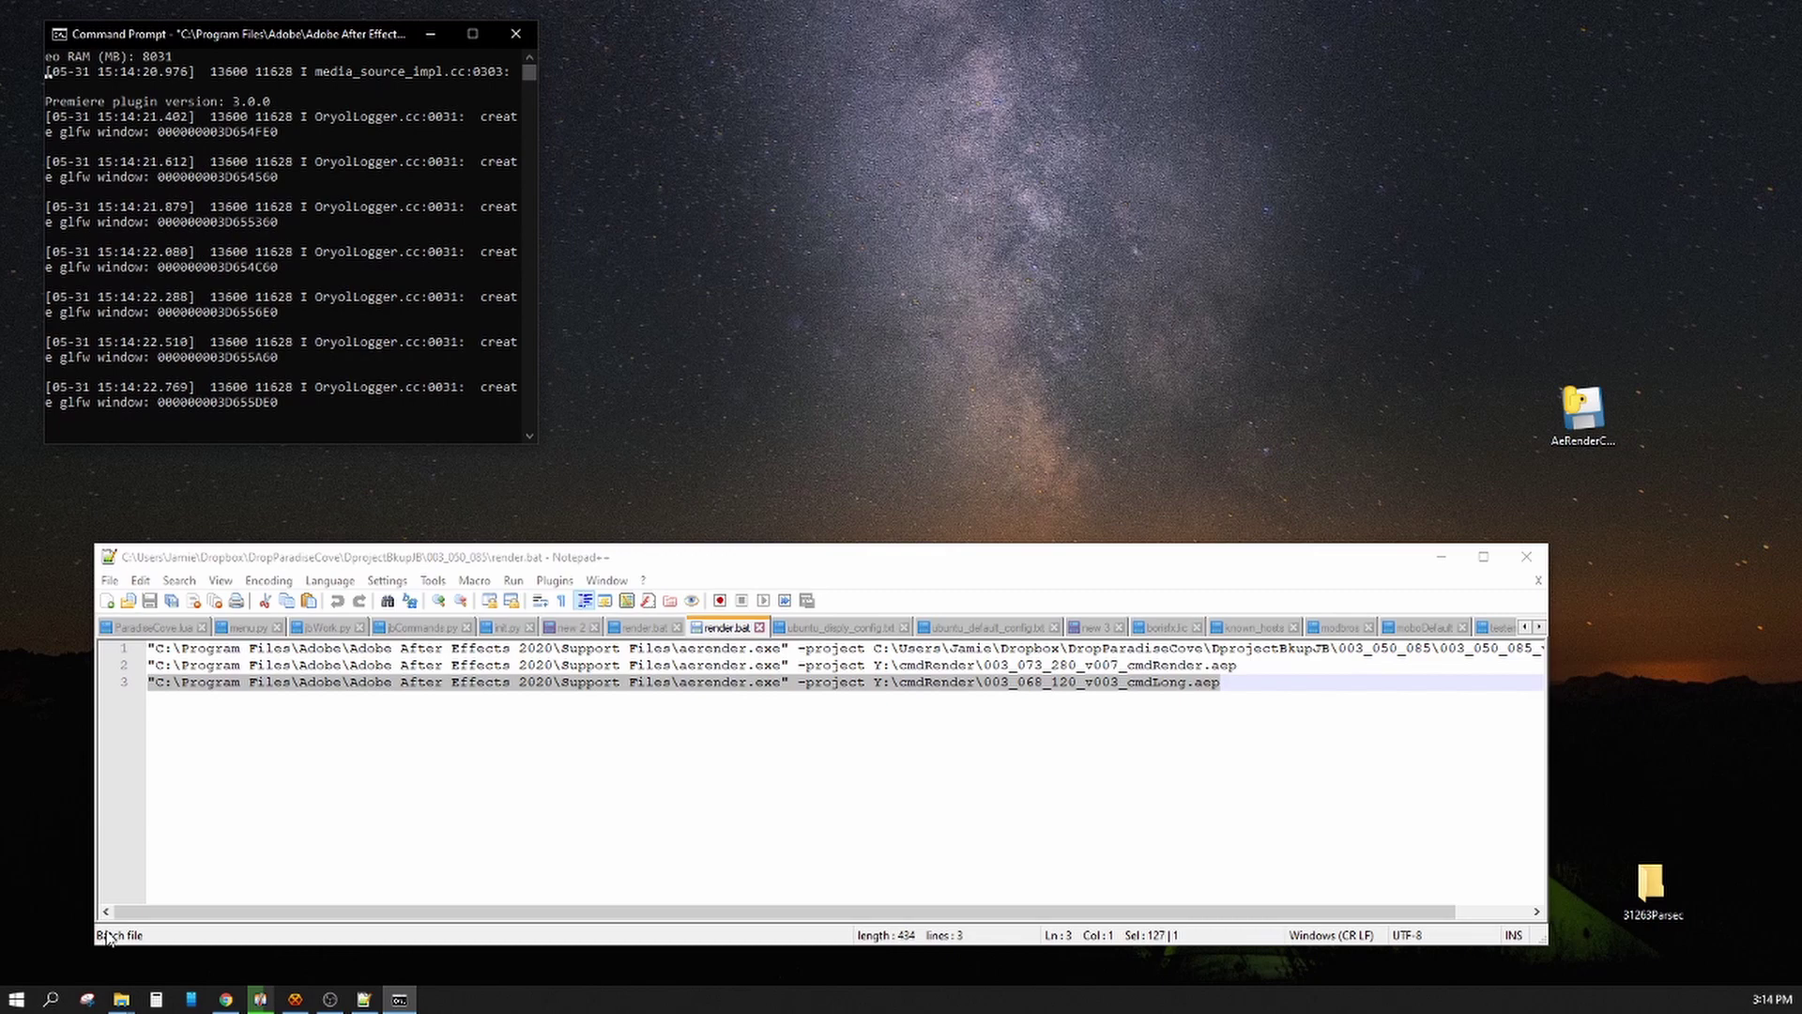
click(55, 1000)
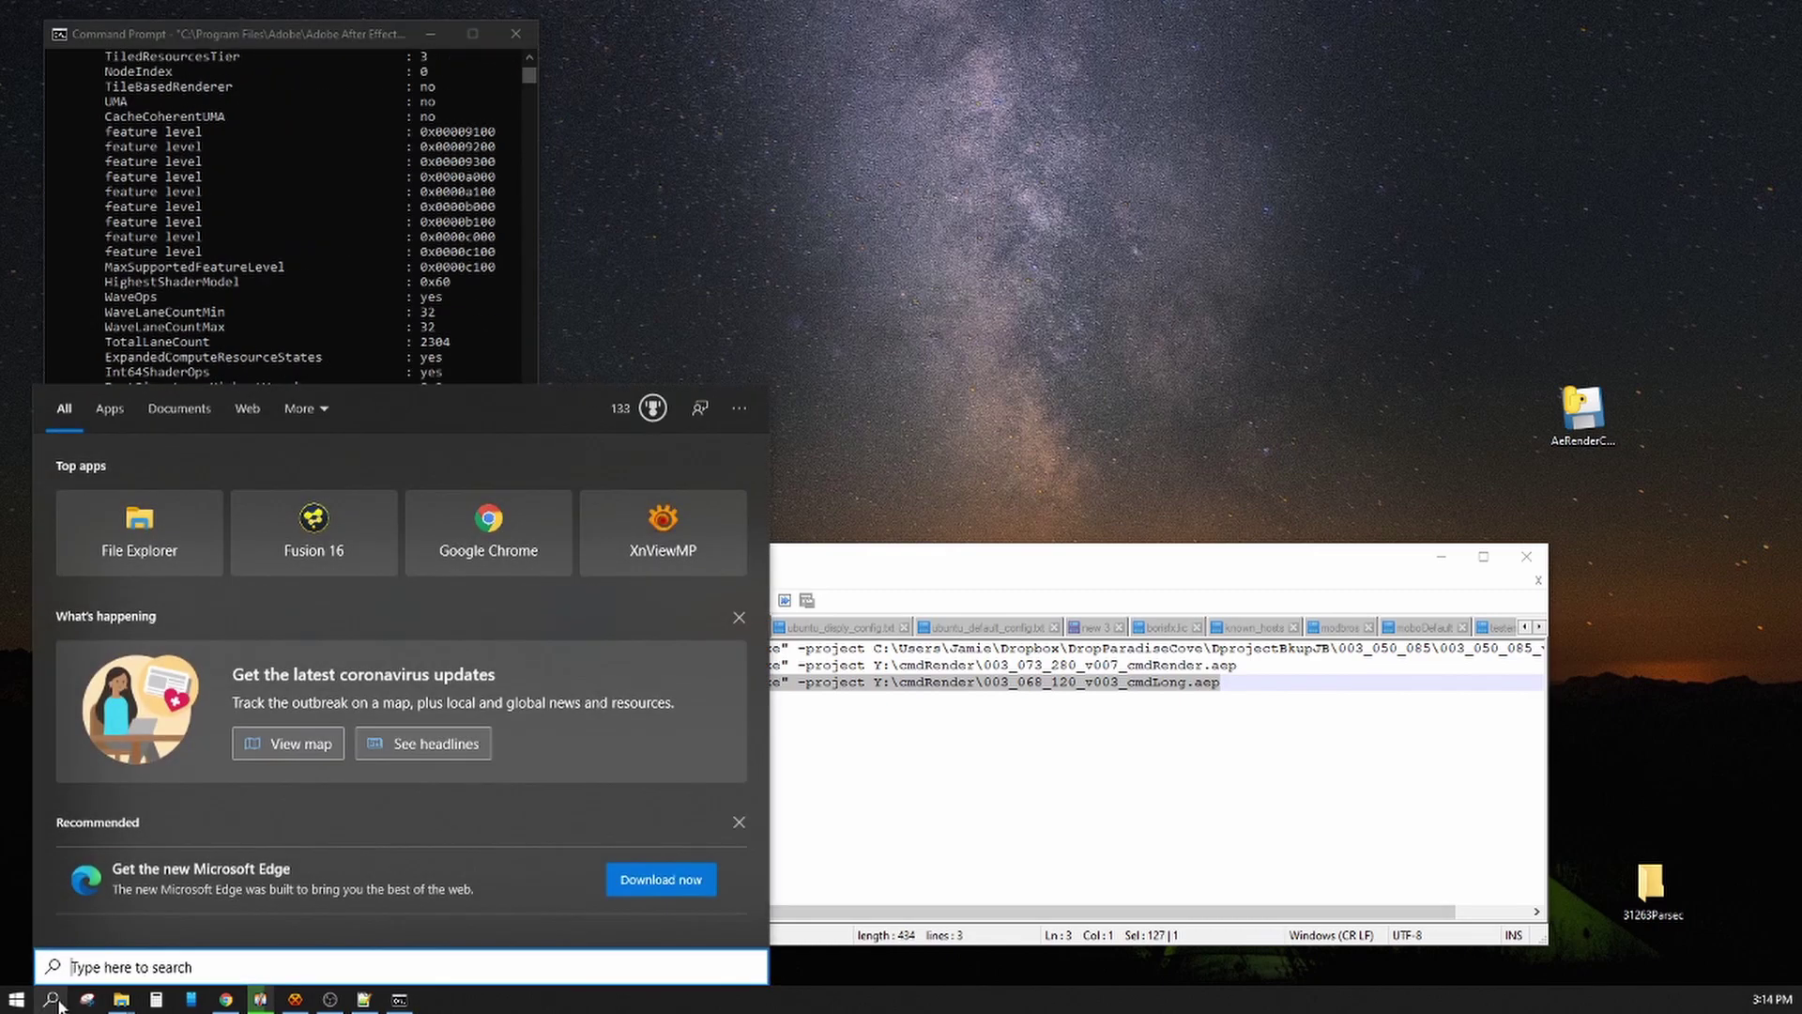
text(cmd)
key(Escape)
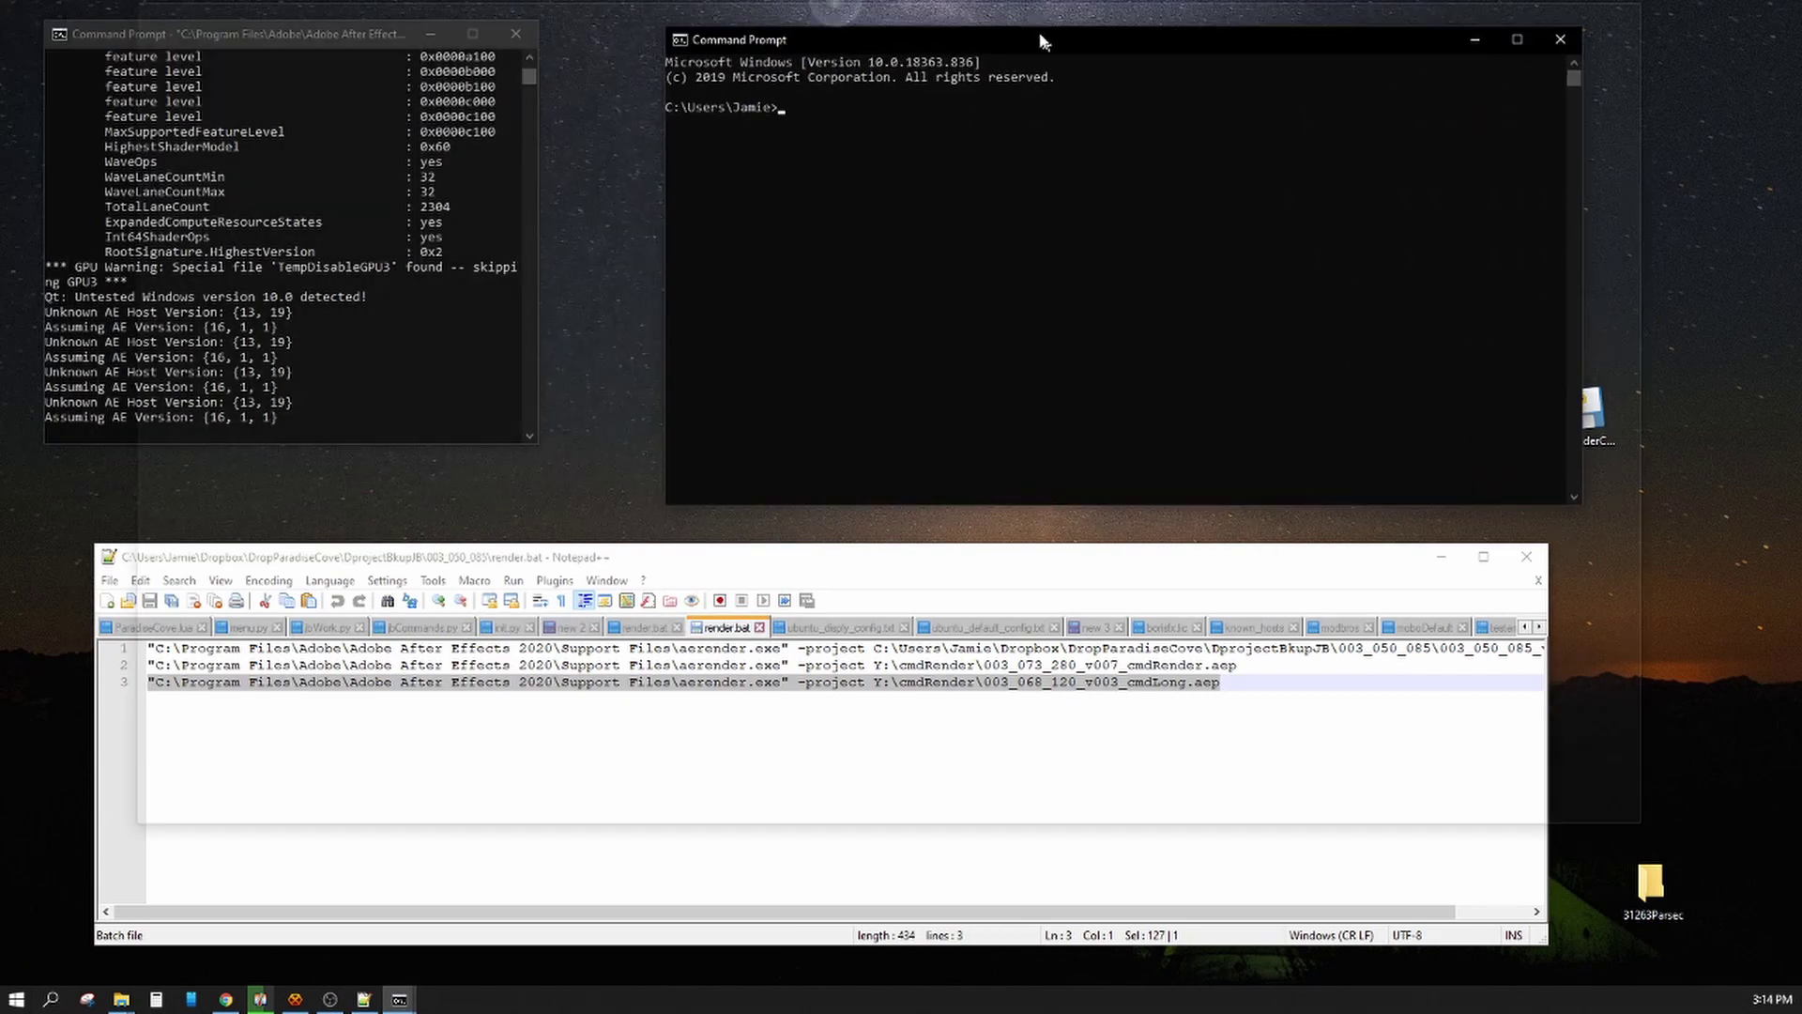
click(997, 271)
right_click(997, 271)
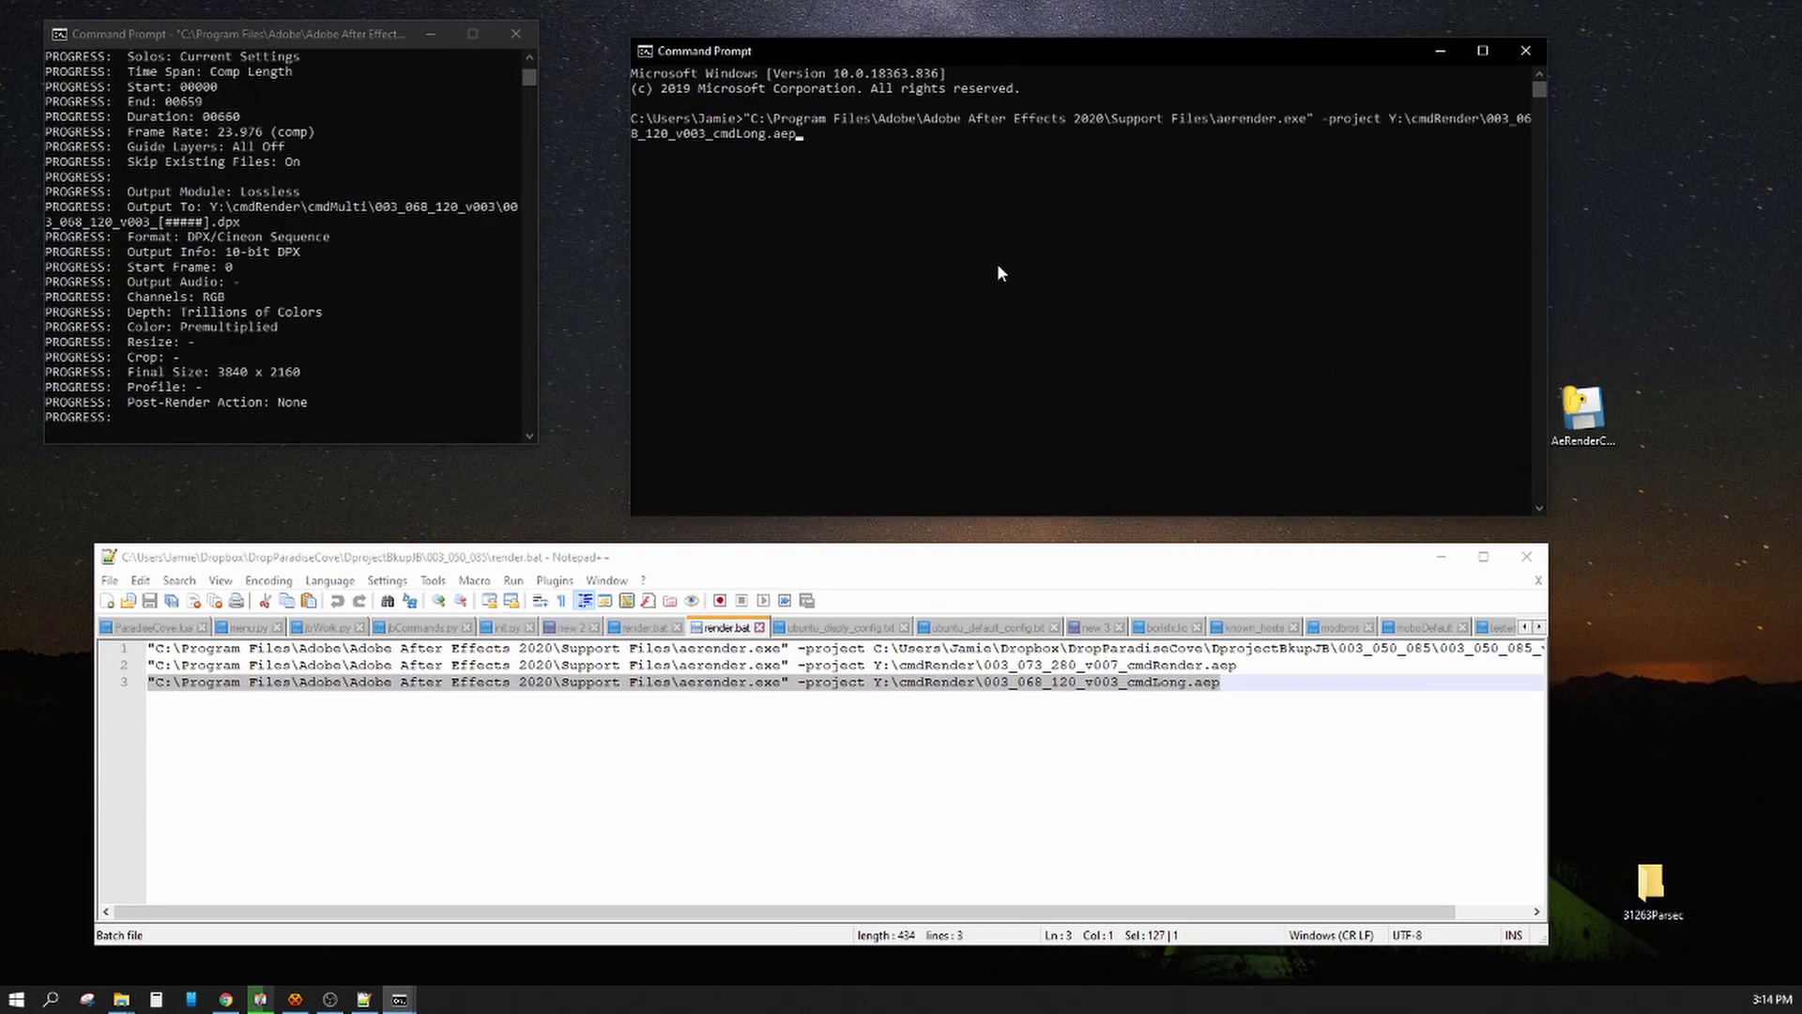
key(Return)
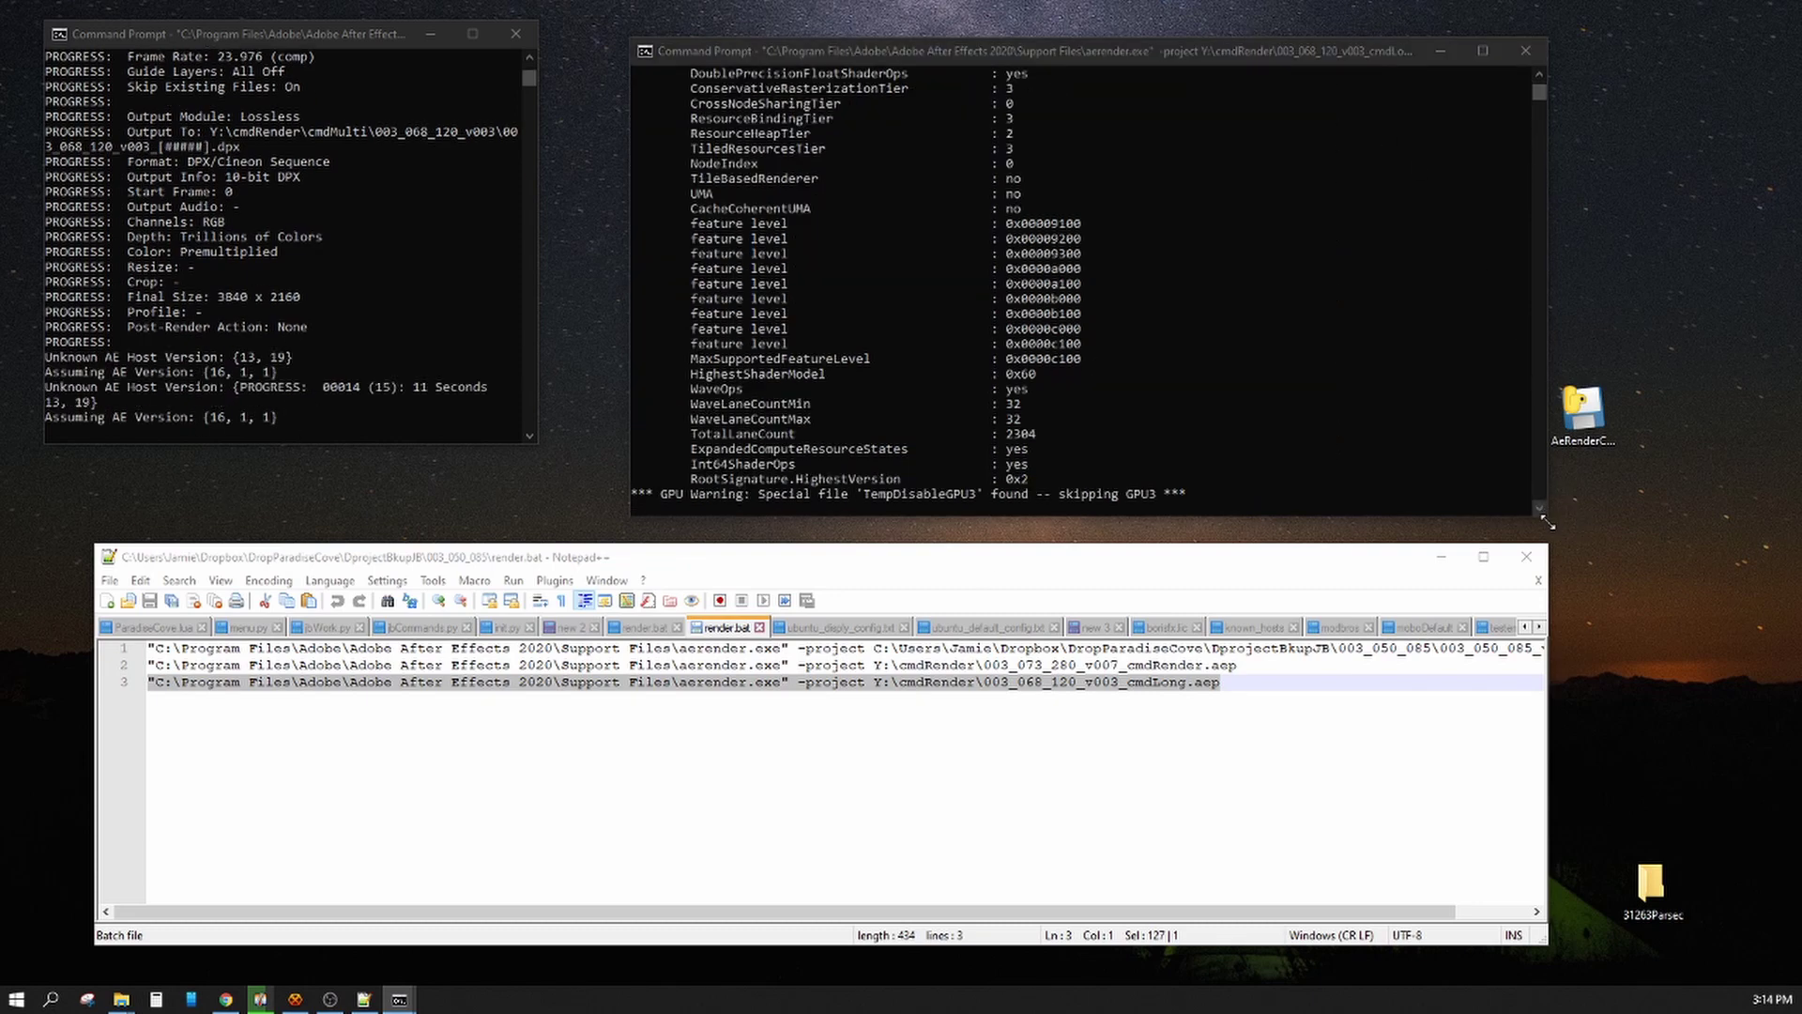
Resize the second render console, place it beside the first, then close it
drag(1546, 514, 1309, 430)
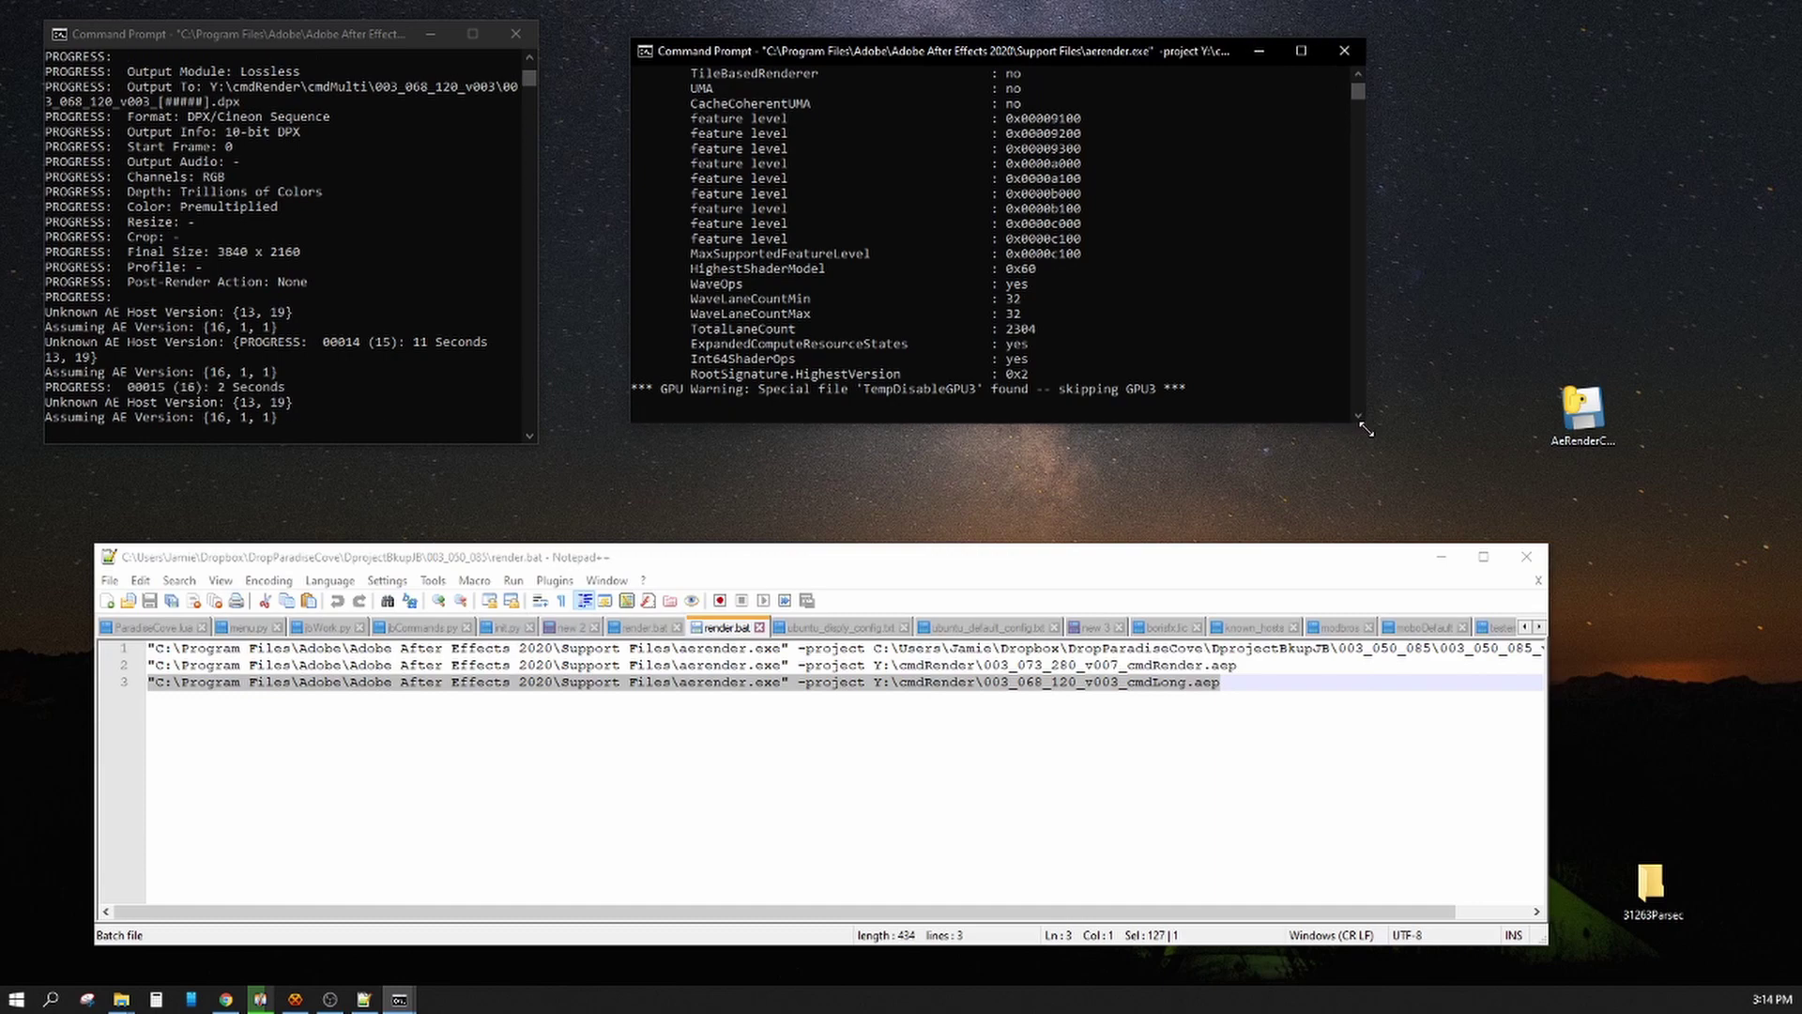
drag(1041, 53, 960, 36)
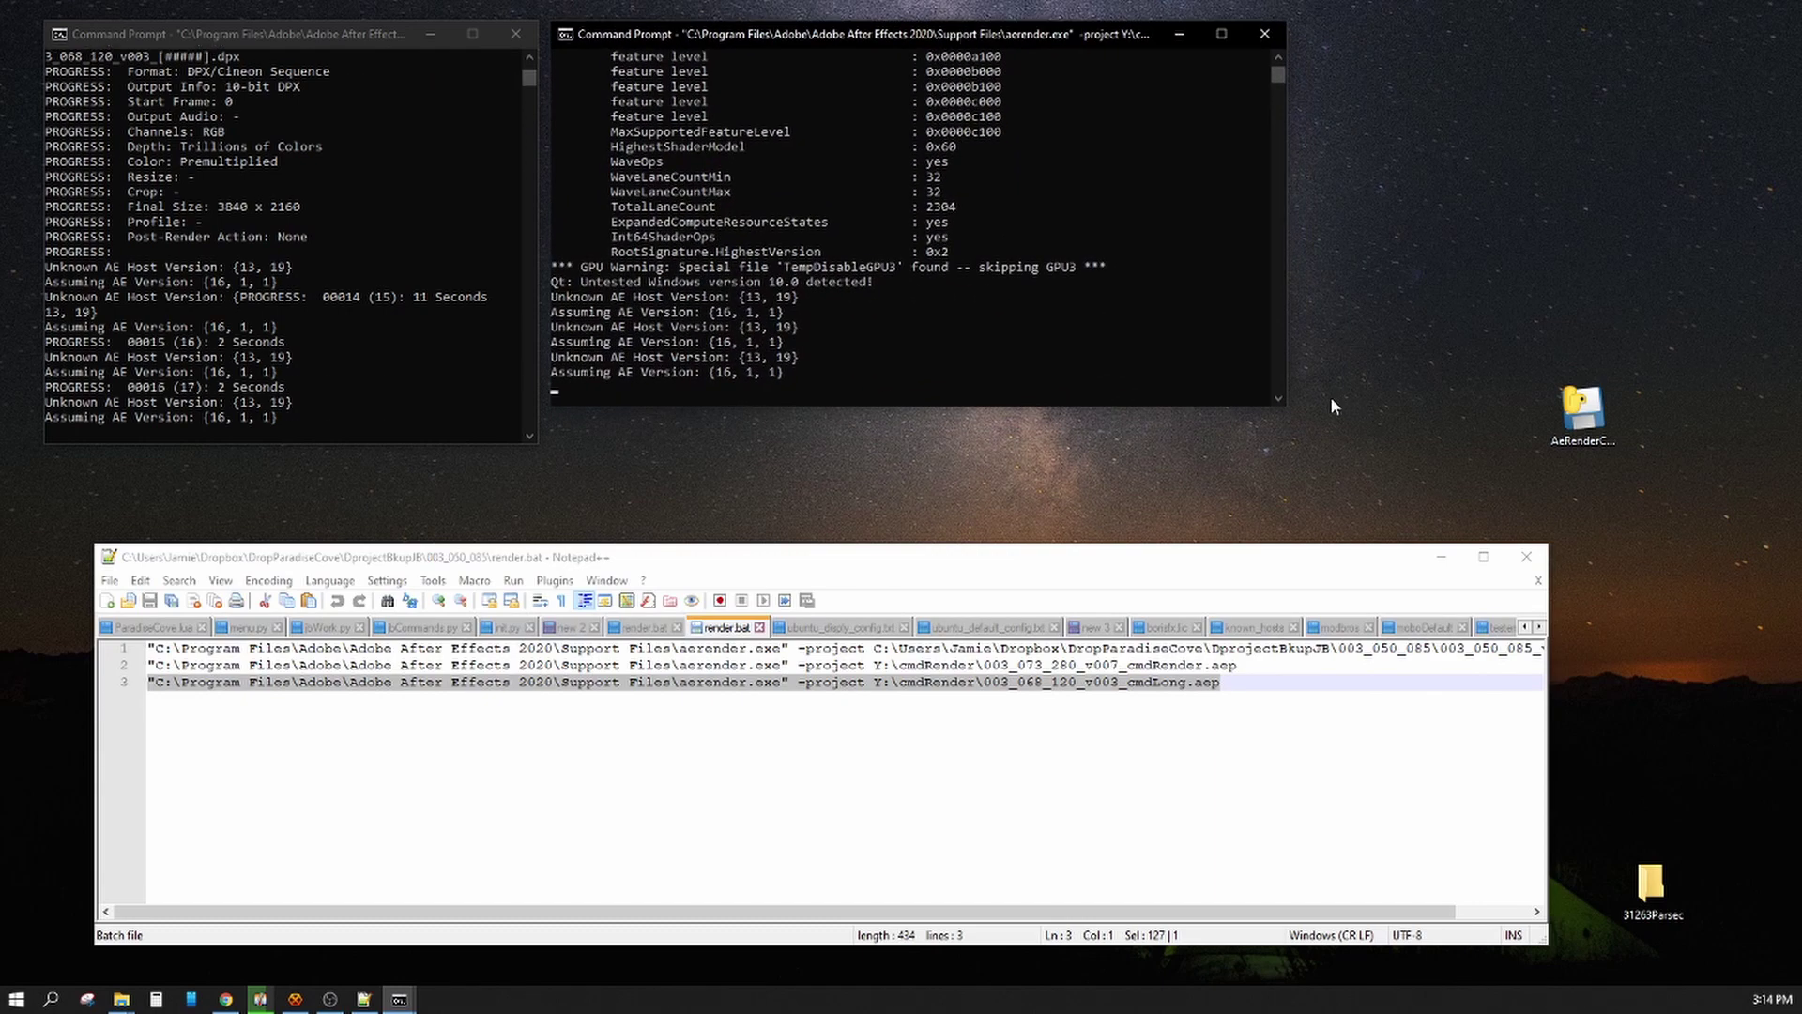
drag(1284, 406, 1287, 437)
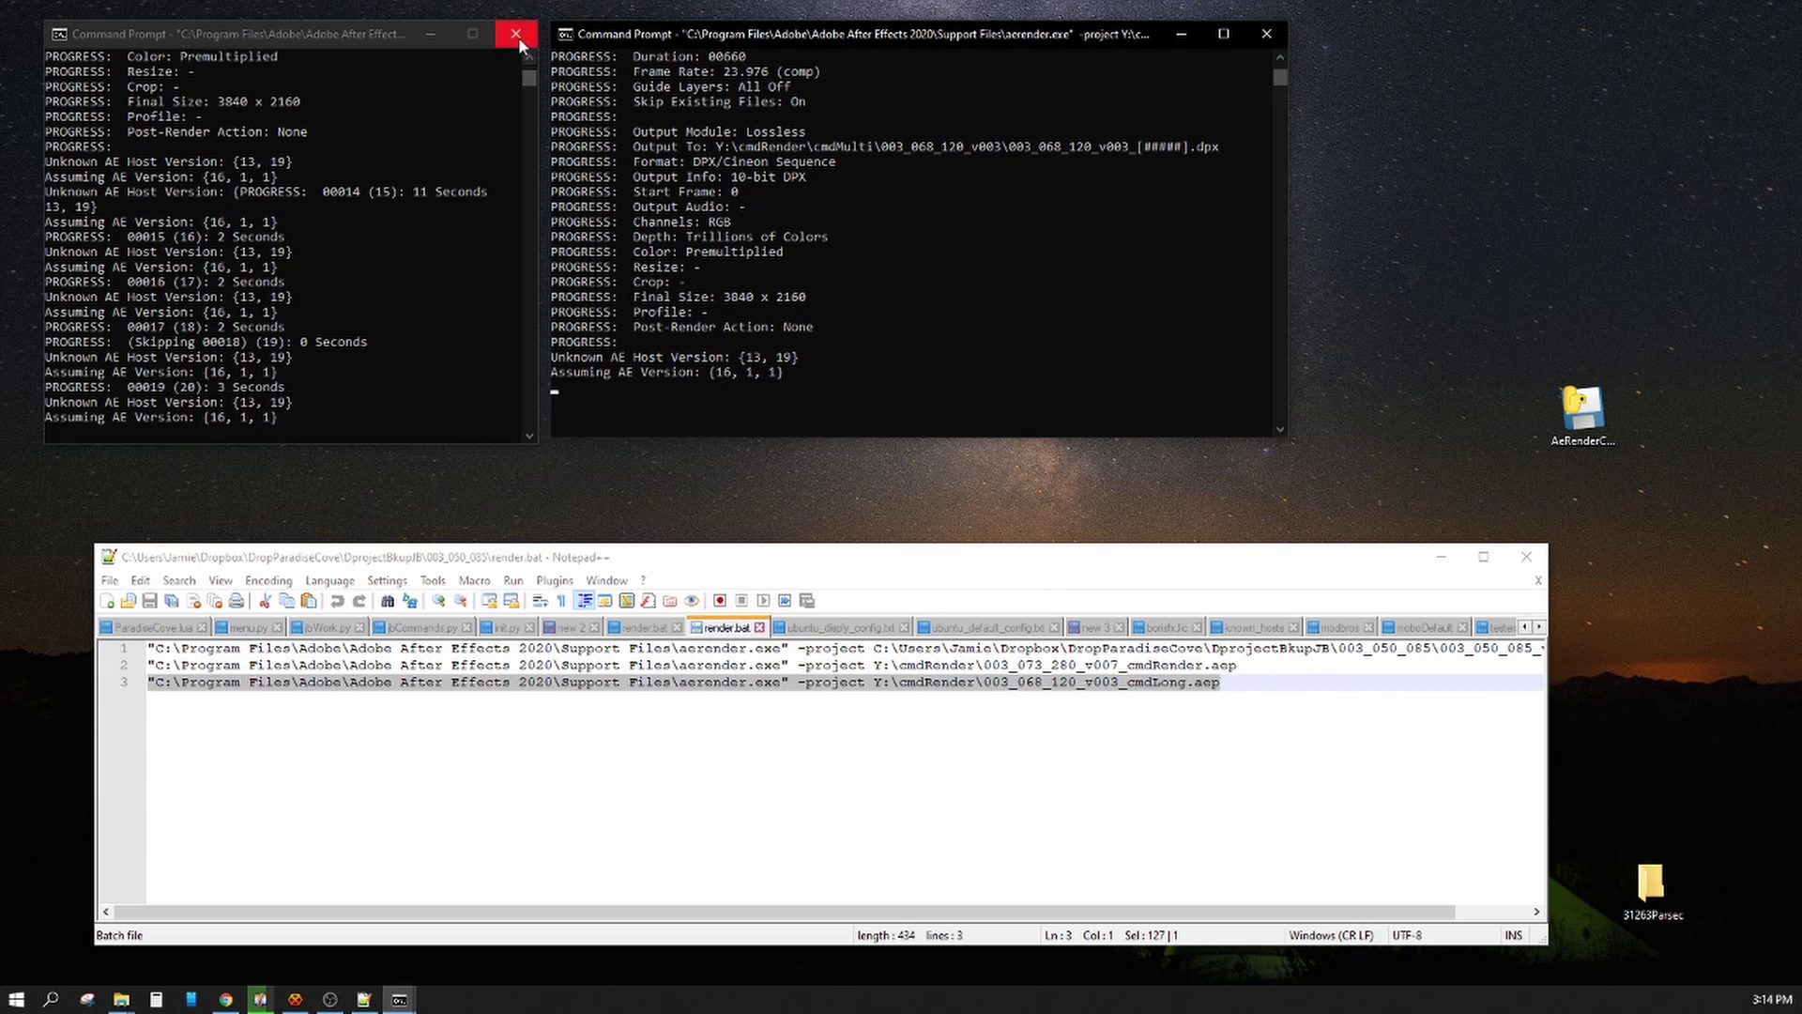
click(1269, 34)
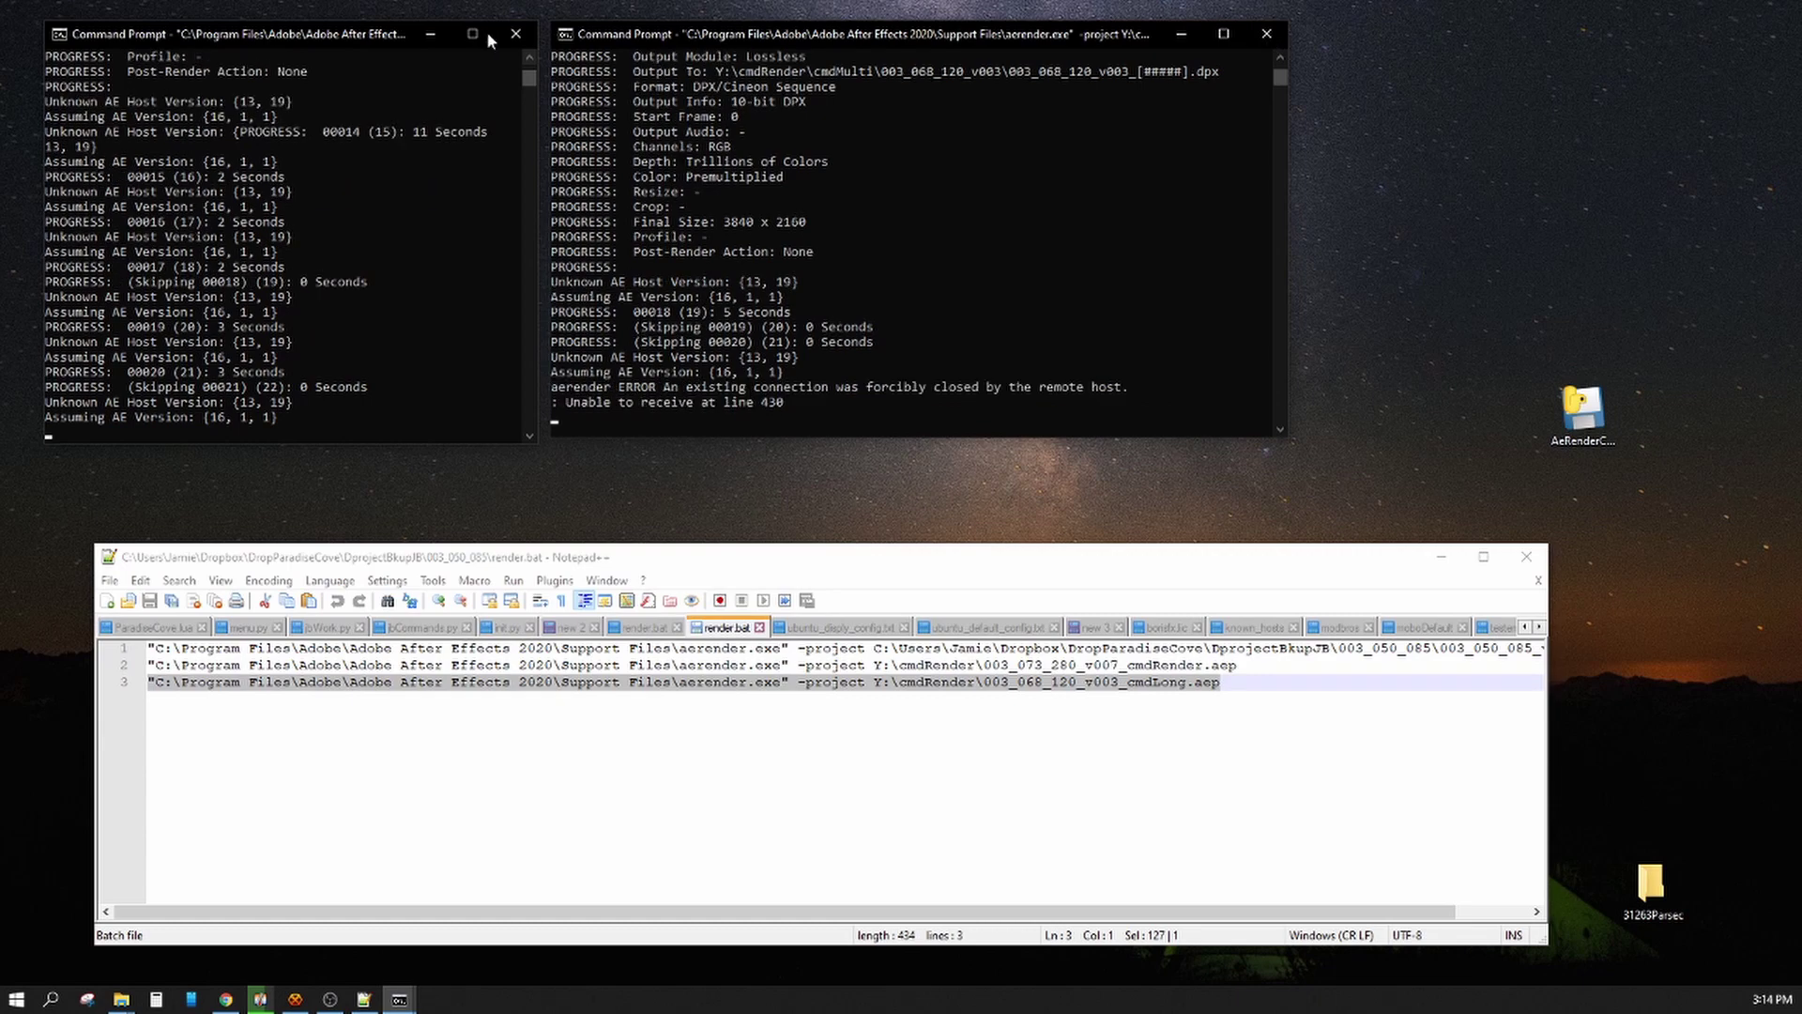
Close the earlier aerender console and launch AeRenderCMD2020.exe from the desktop
click(516, 34)
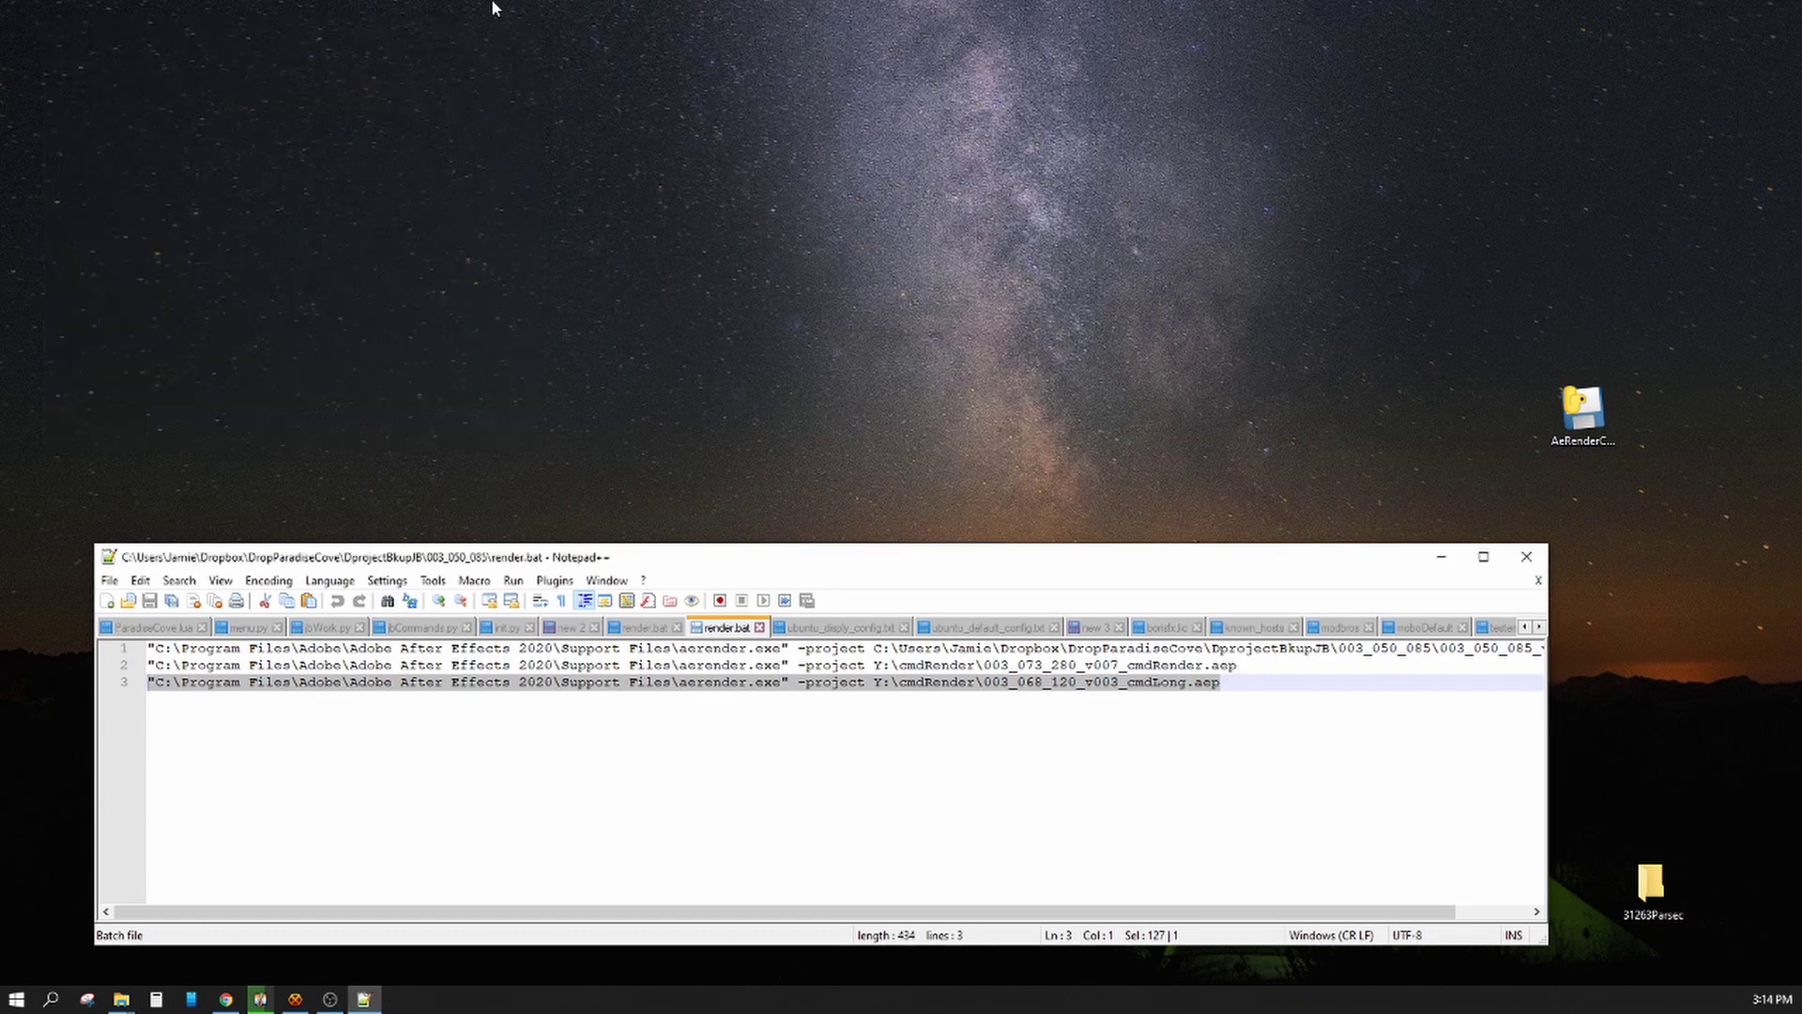
click(1033, 385)
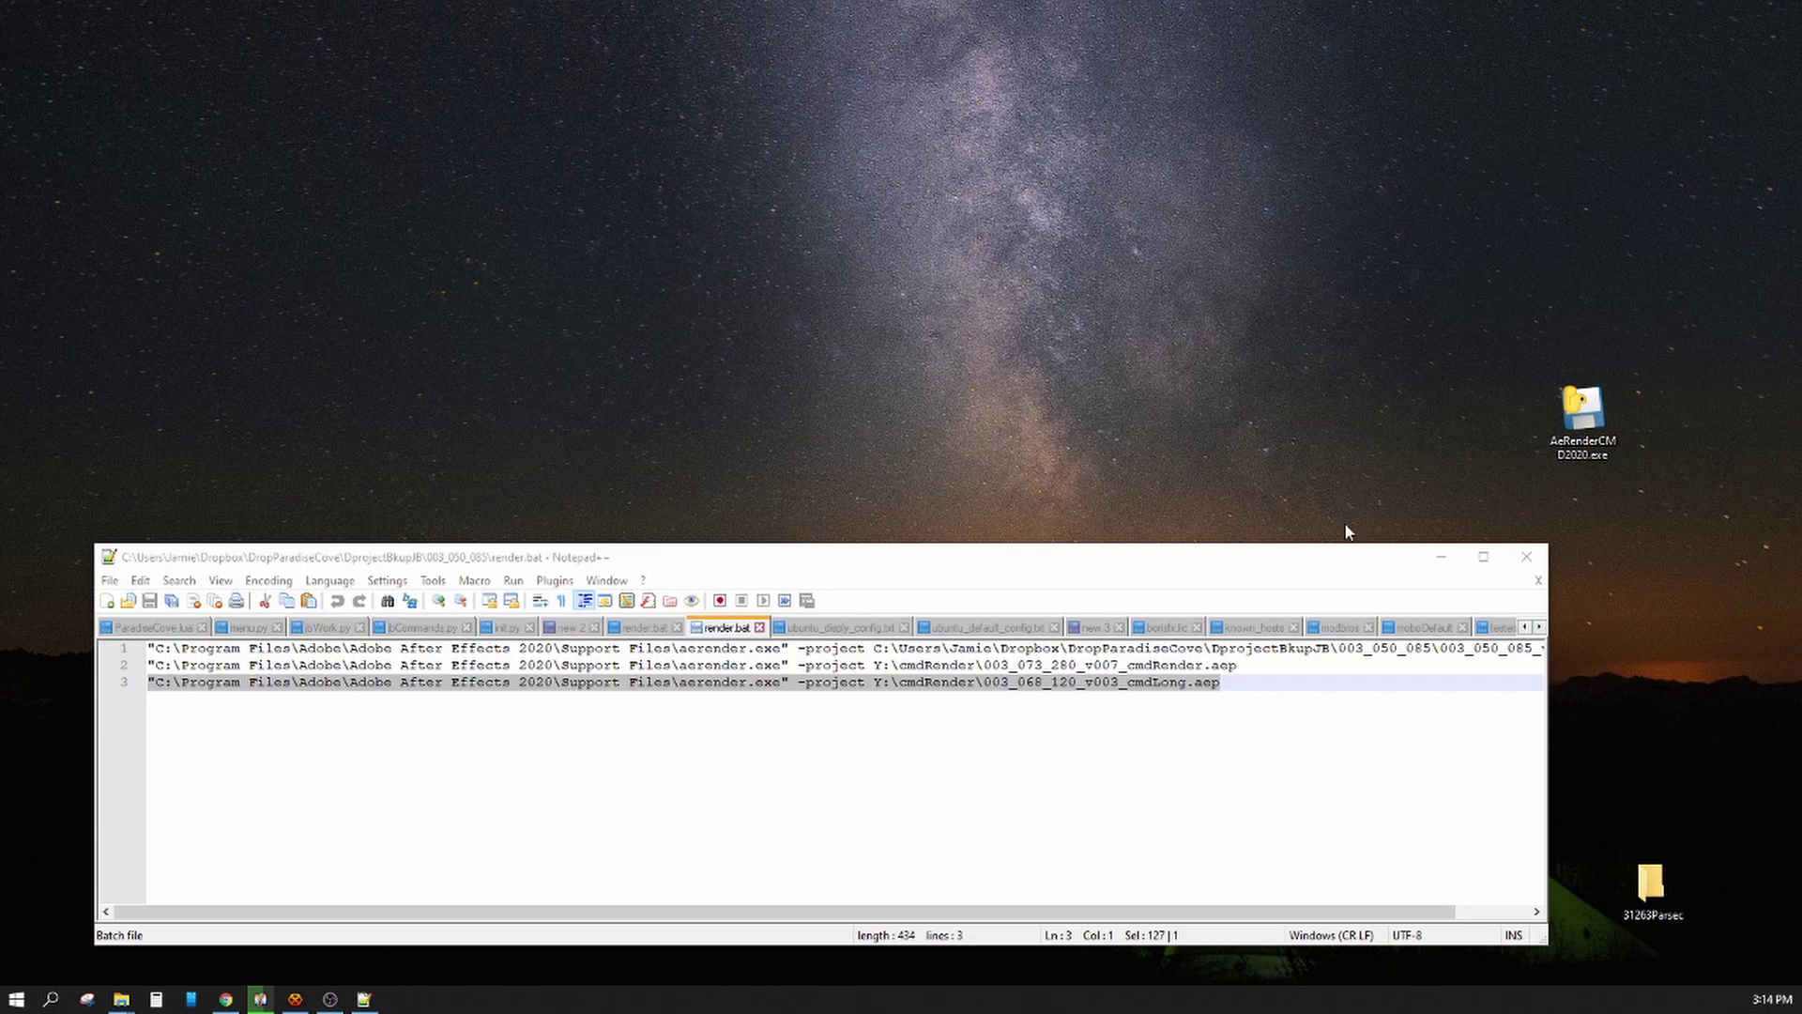
drag(1583, 414, 1590, 333)
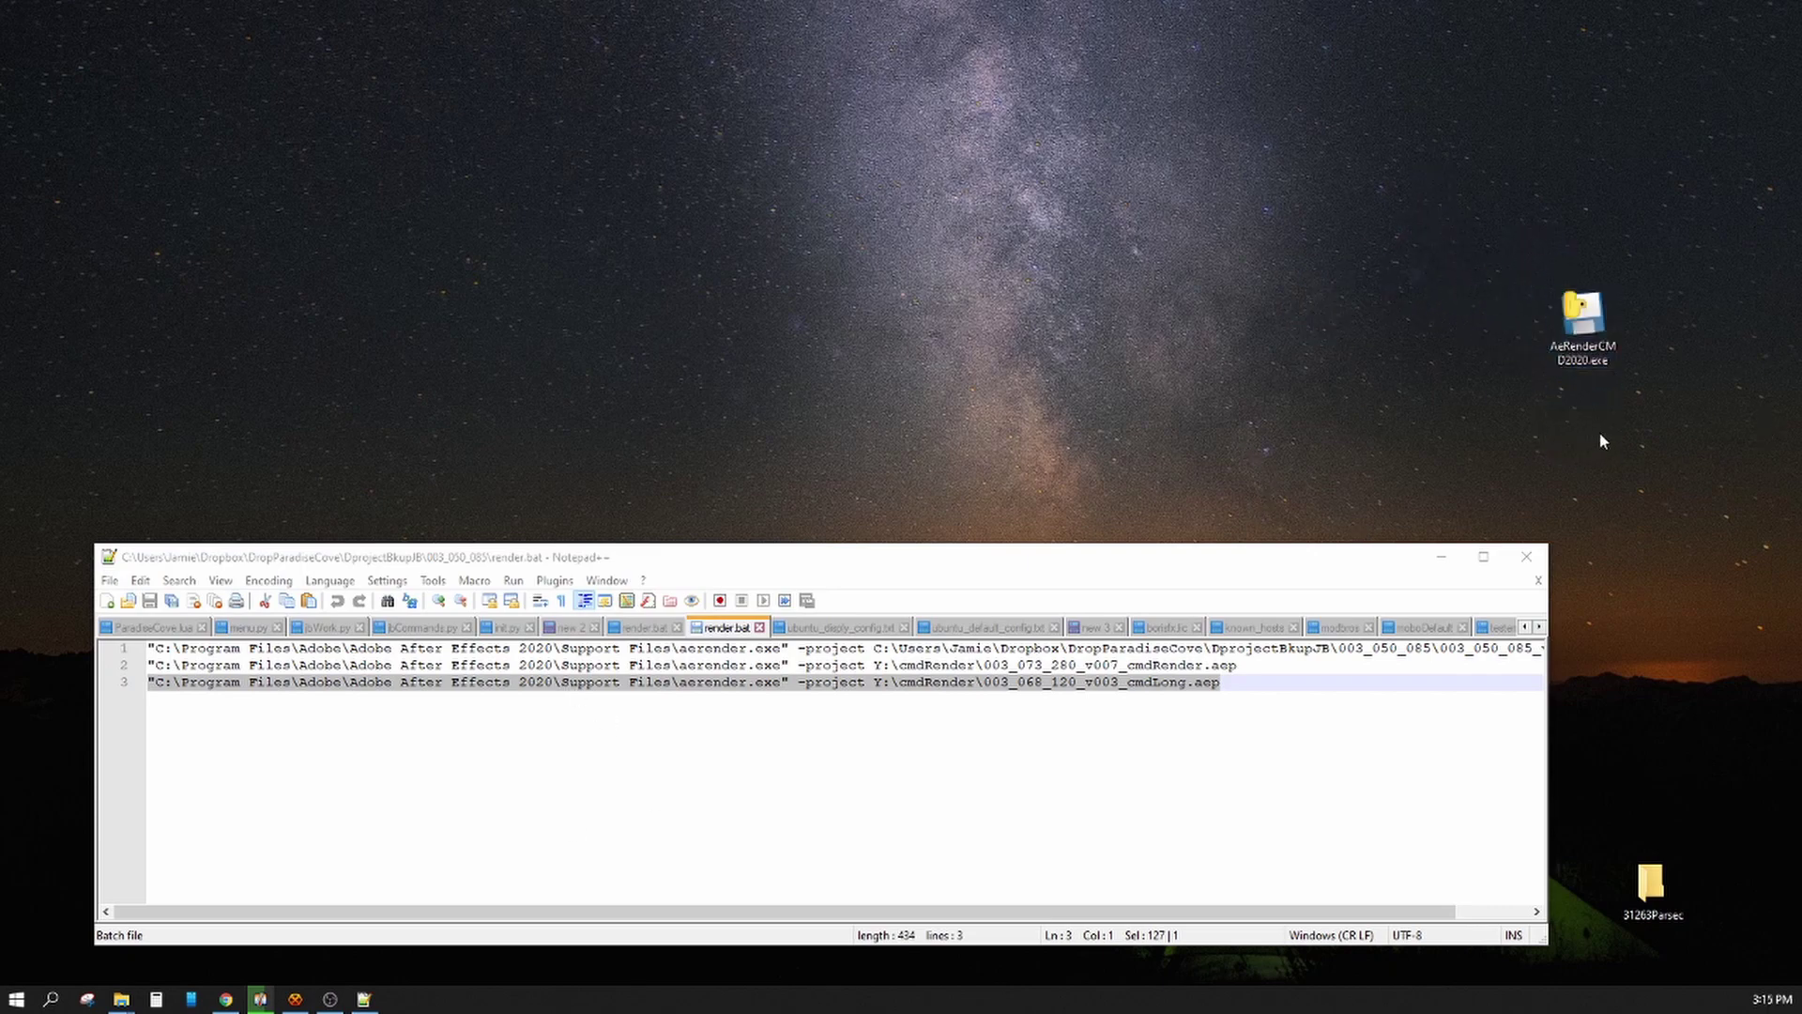
double_click(1587, 328)
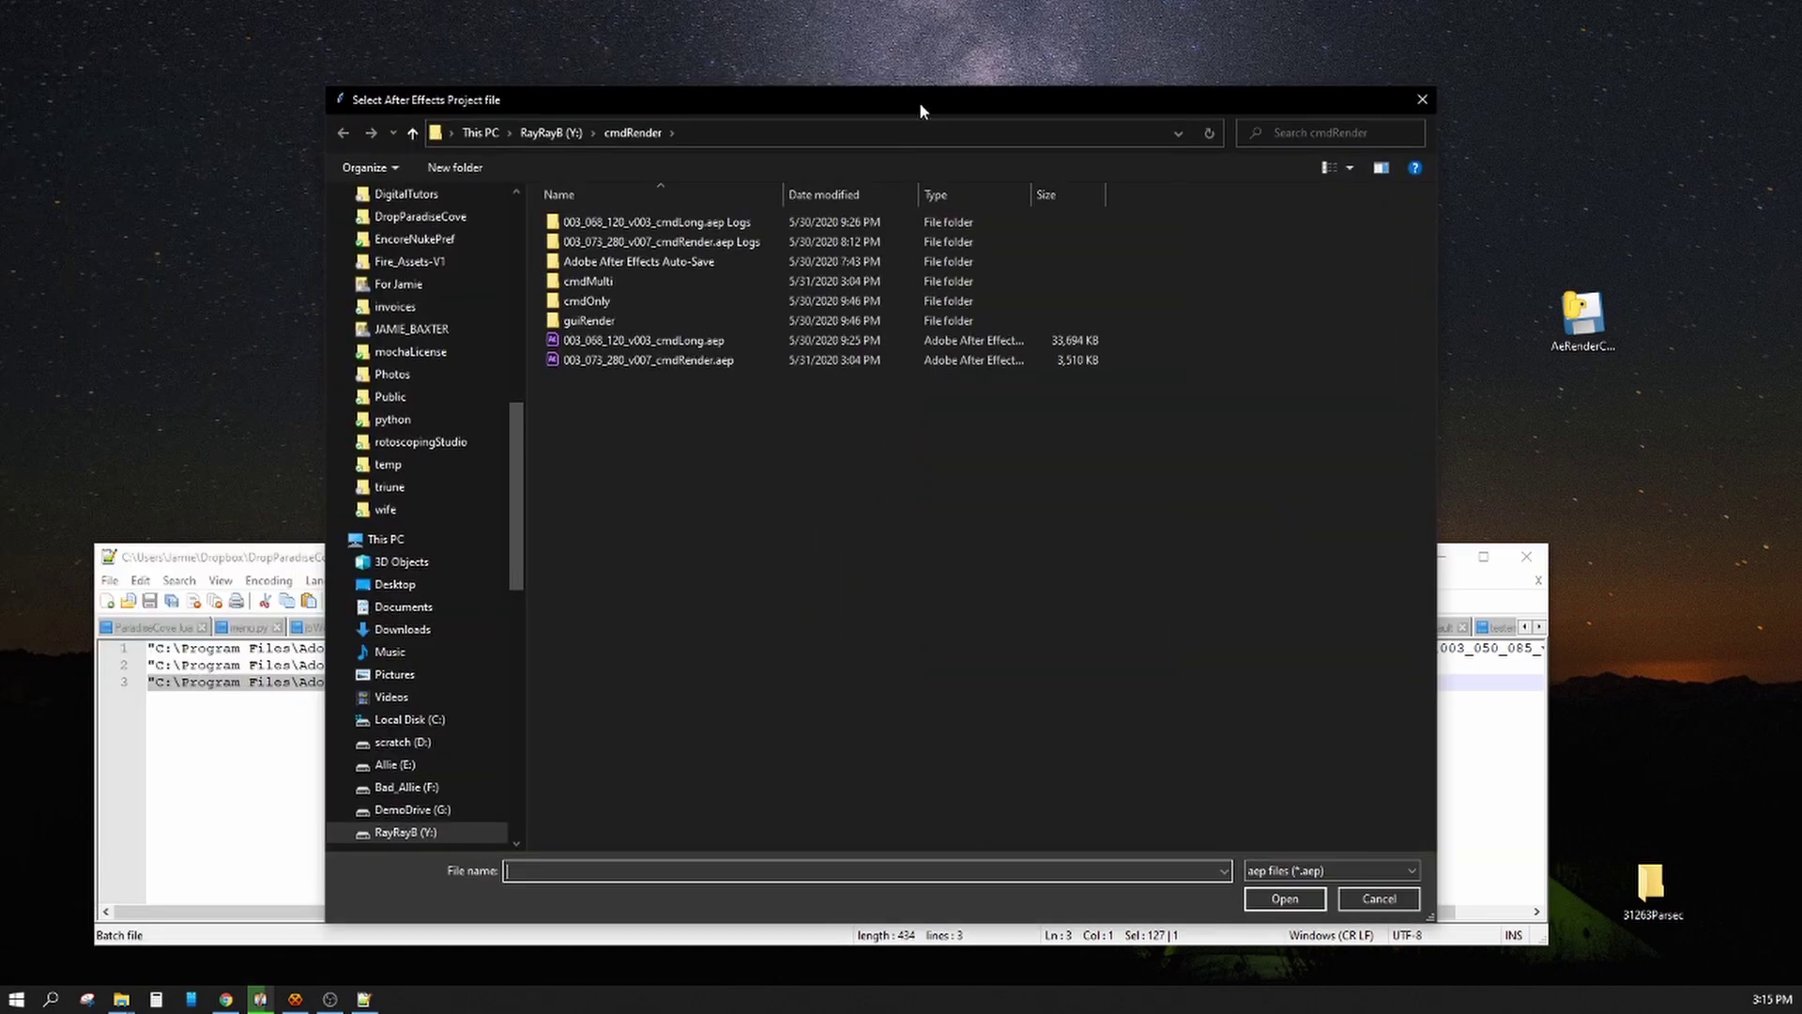
In the file picker, choose 003_073_280_v007_cmdRender.aep and confirm to start the render
drag(920, 102, 873, 35)
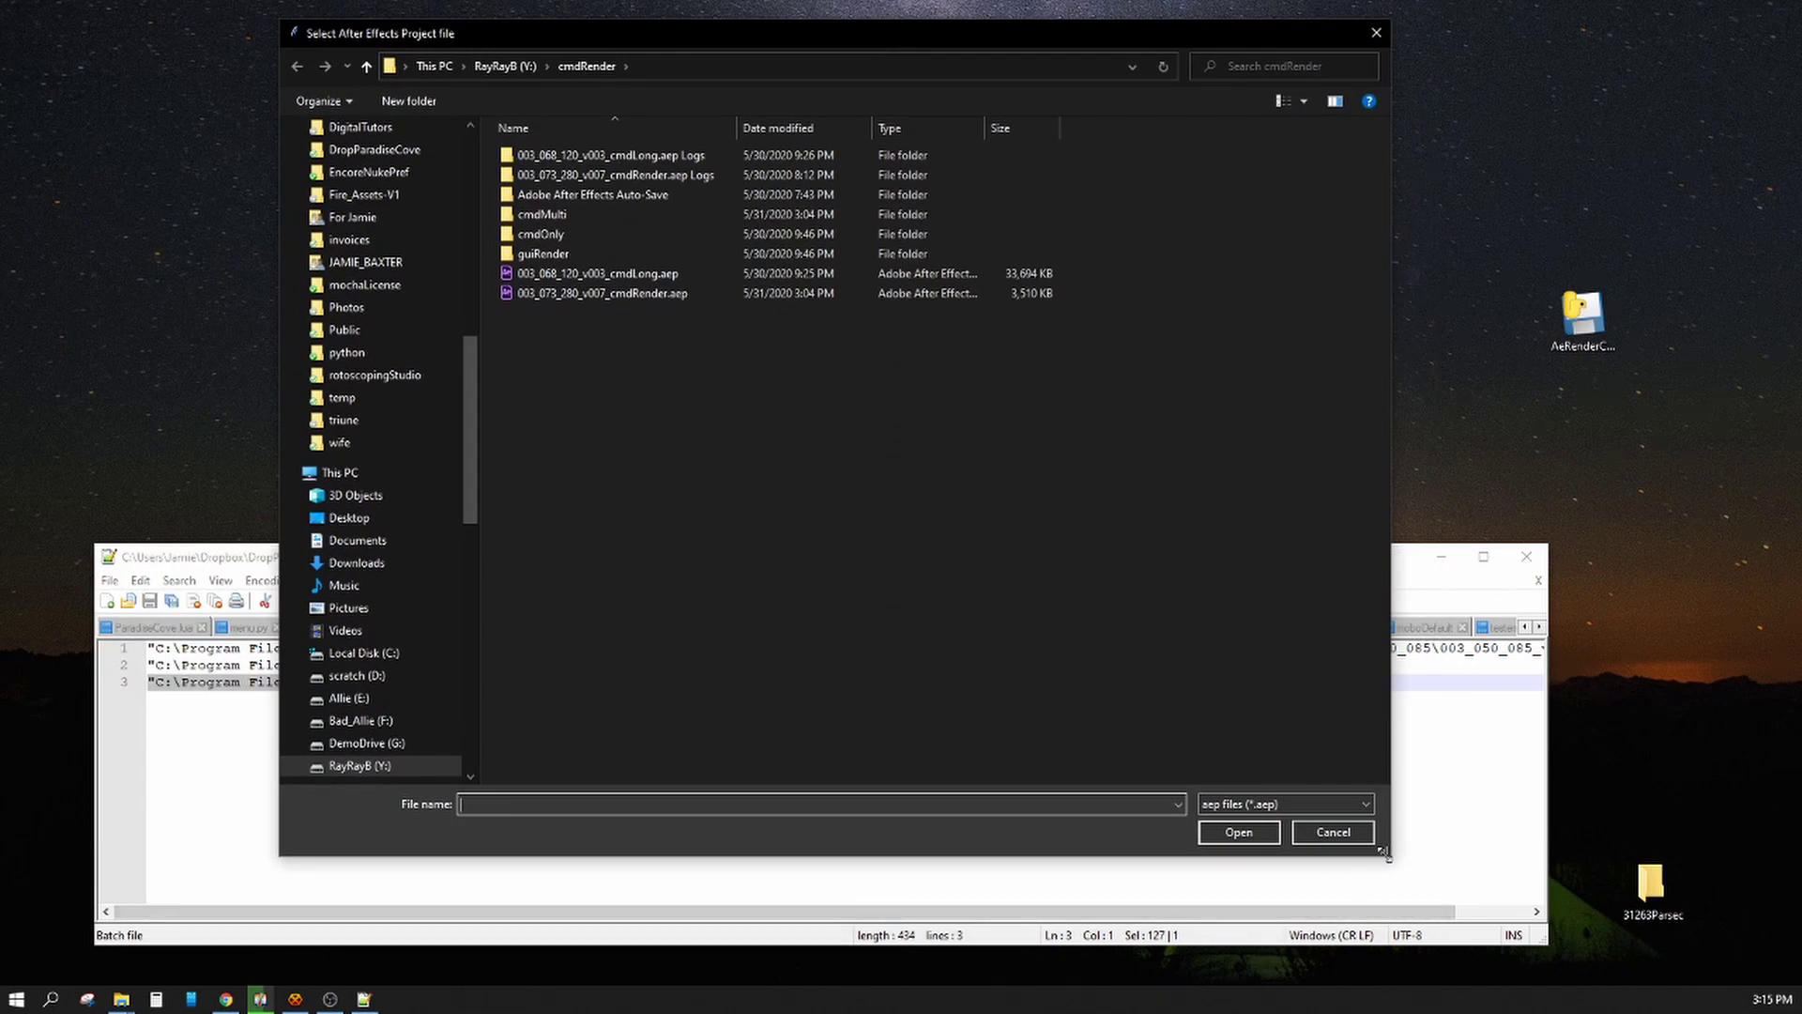
drag(1383, 850, 1202, 632)
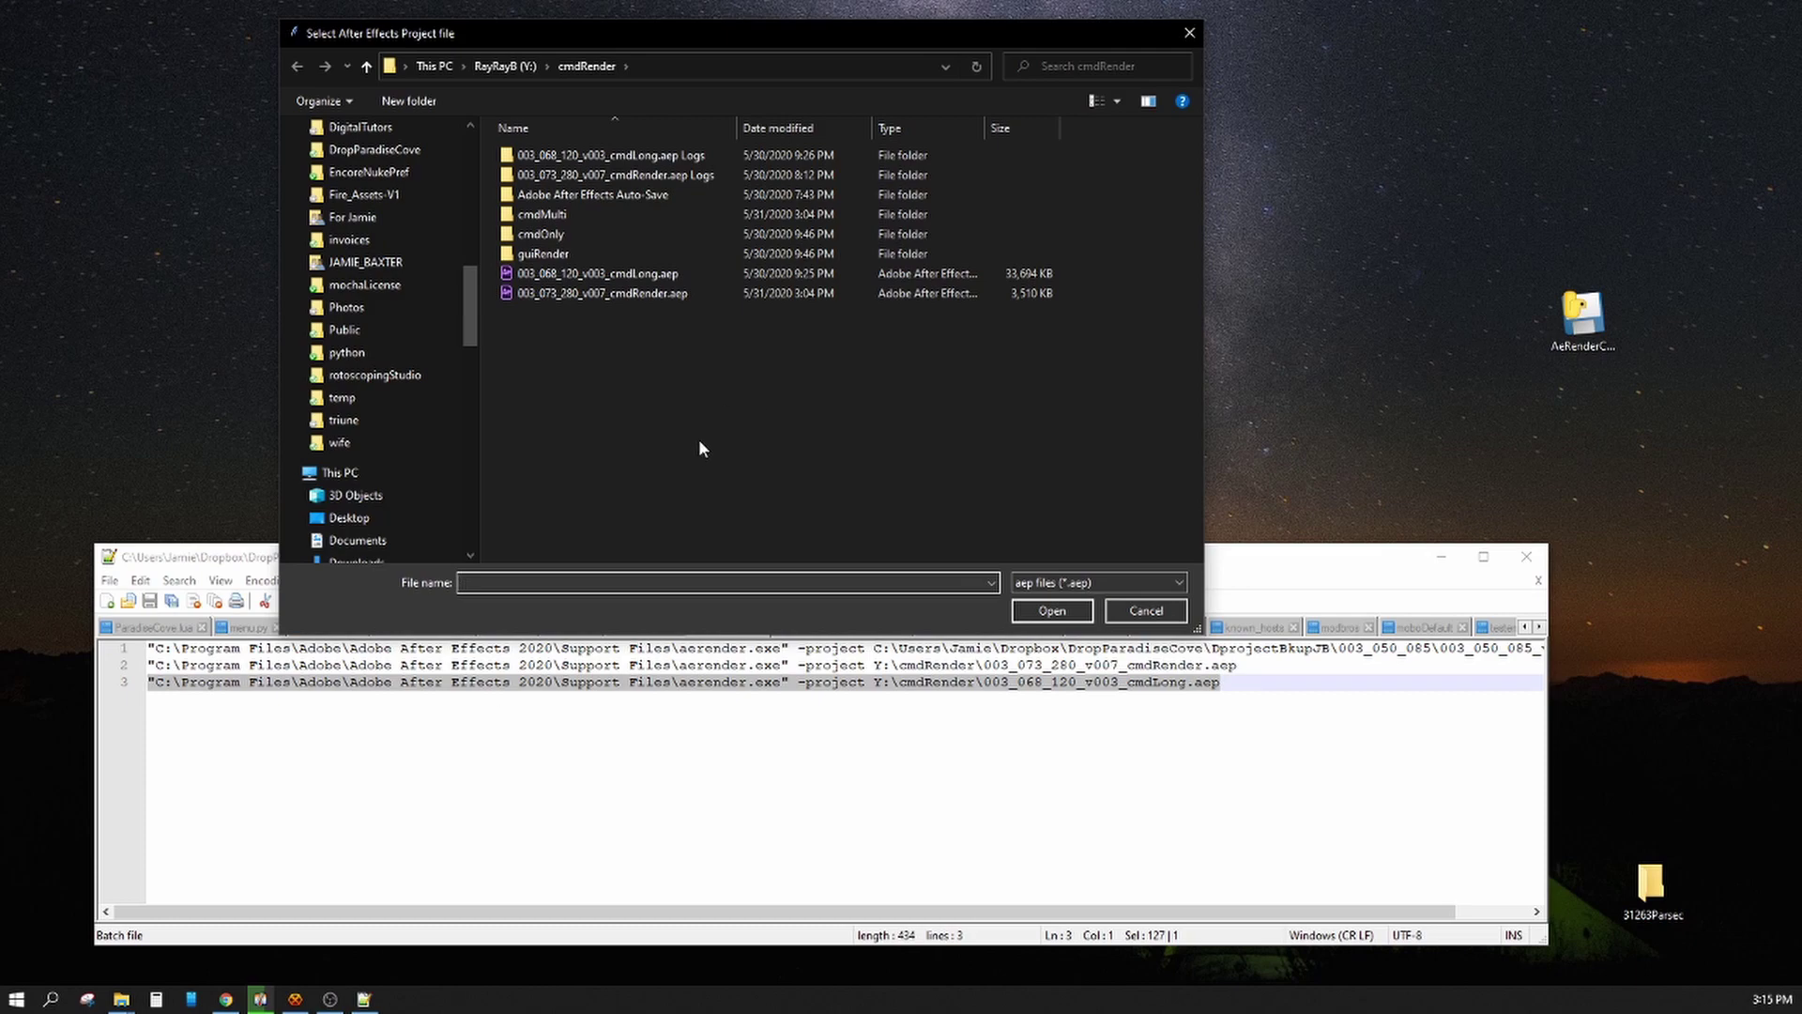
click(651, 294)
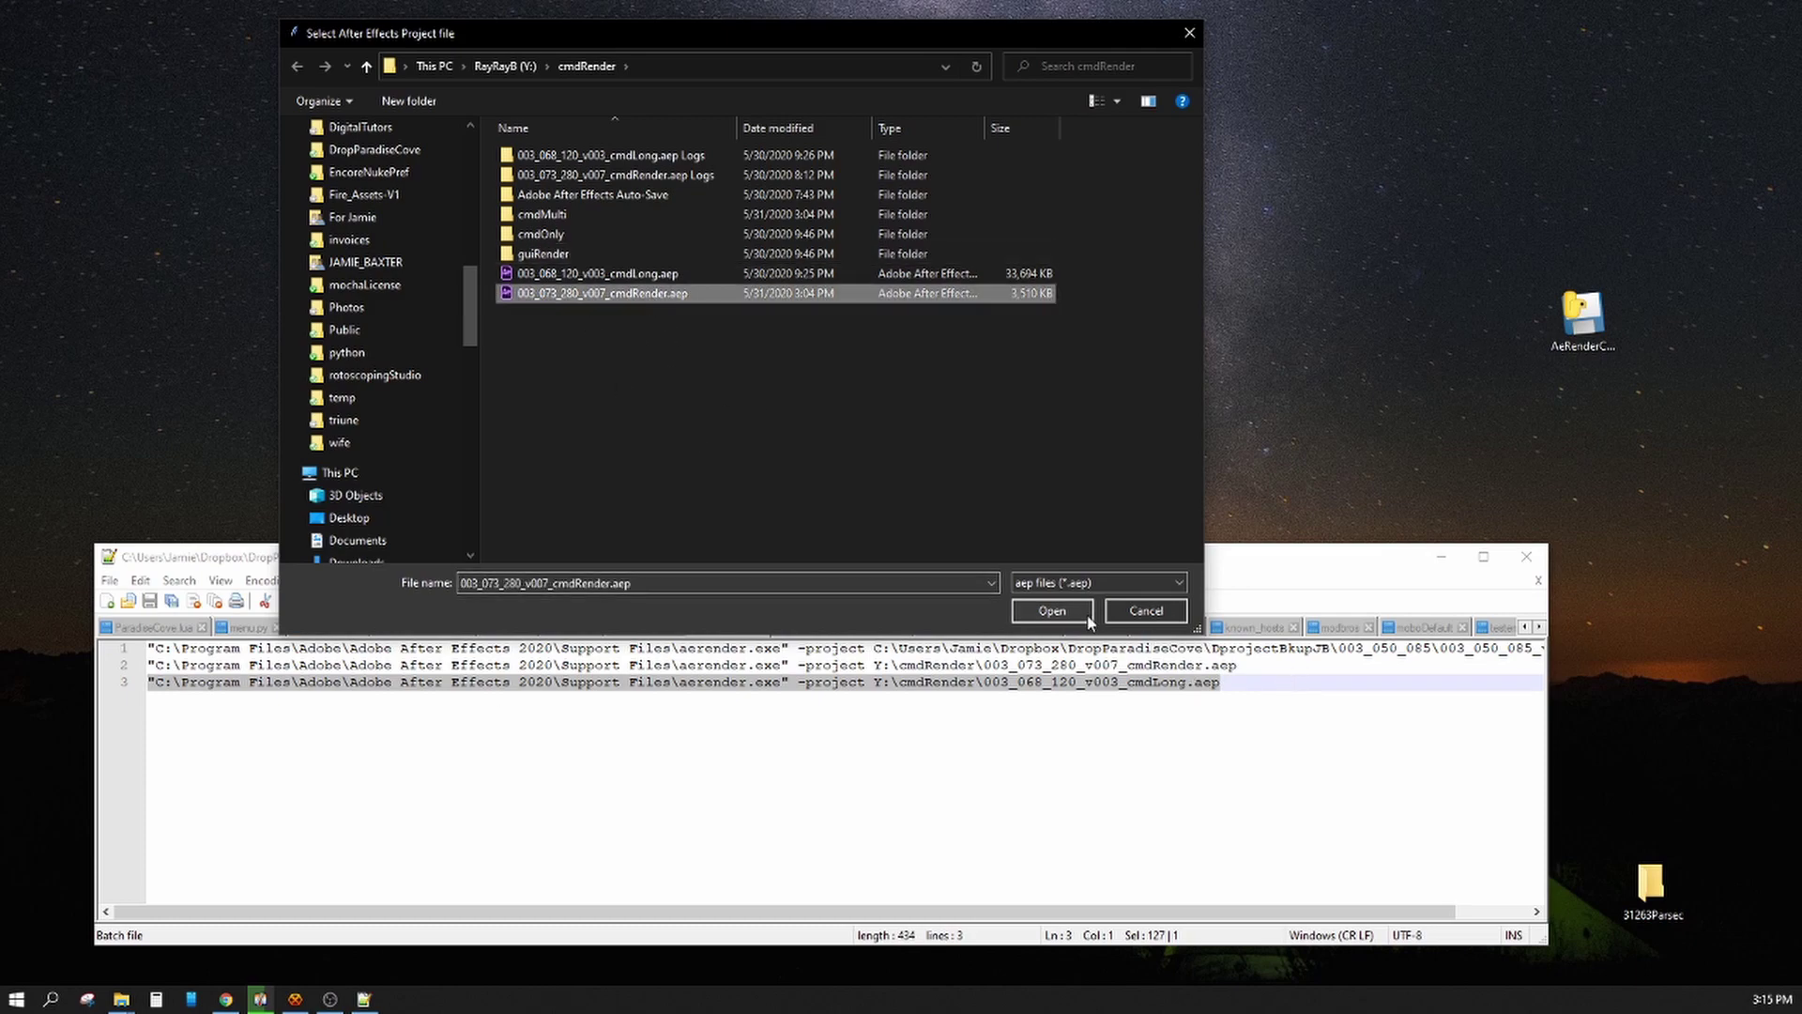
click(1053, 612)
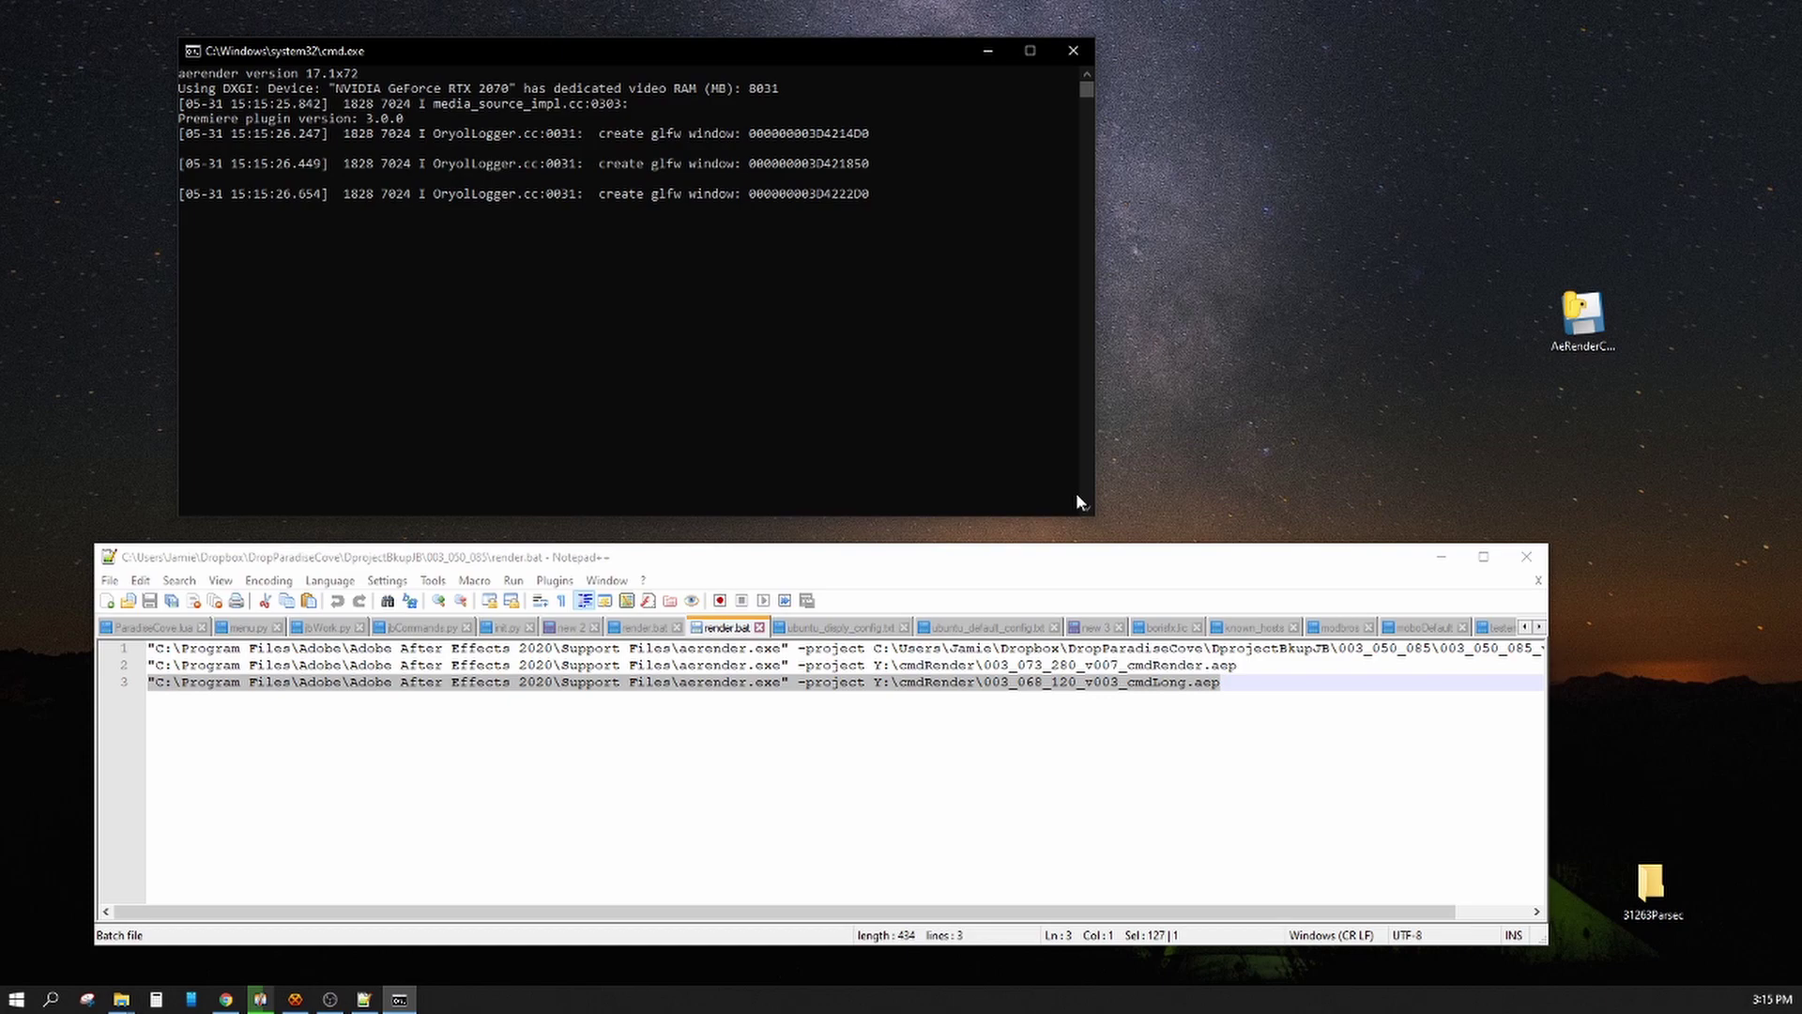
Shrink the new render console and move it to the top-left of the screen
drag(1091, 512, 820, 348)
drag(544, 43, 451, 55)
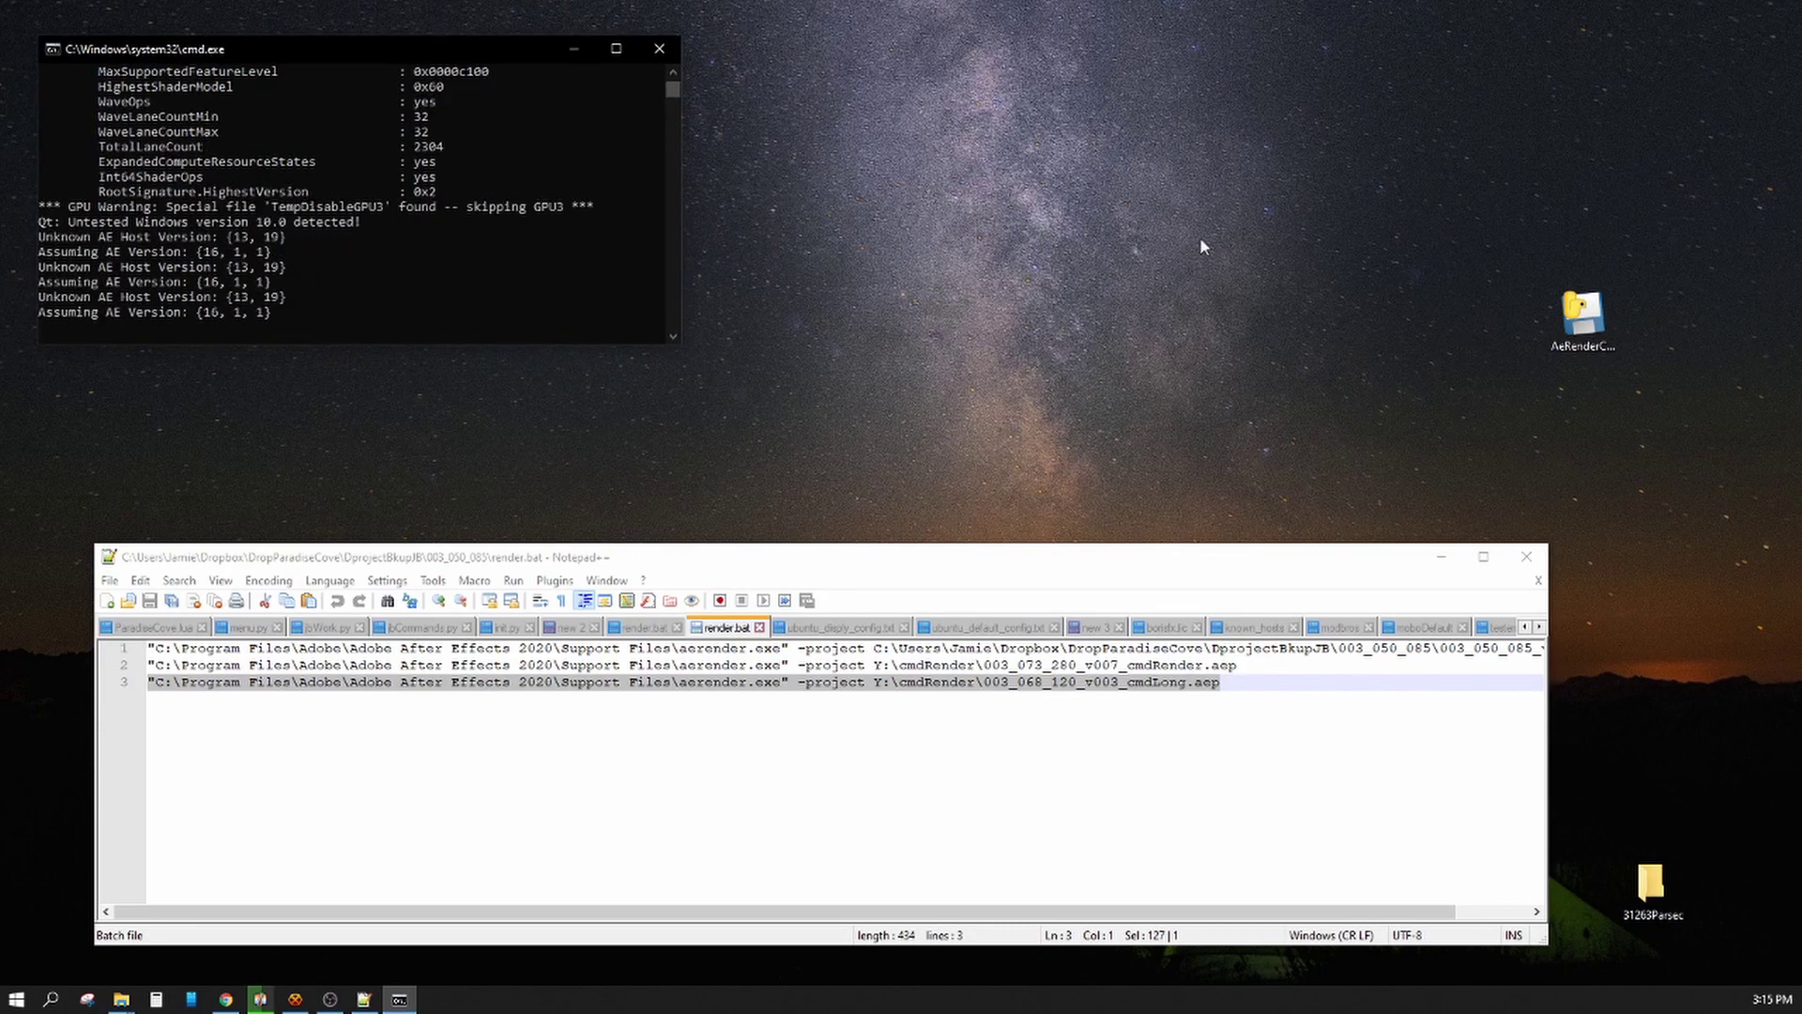
click(1583, 314)
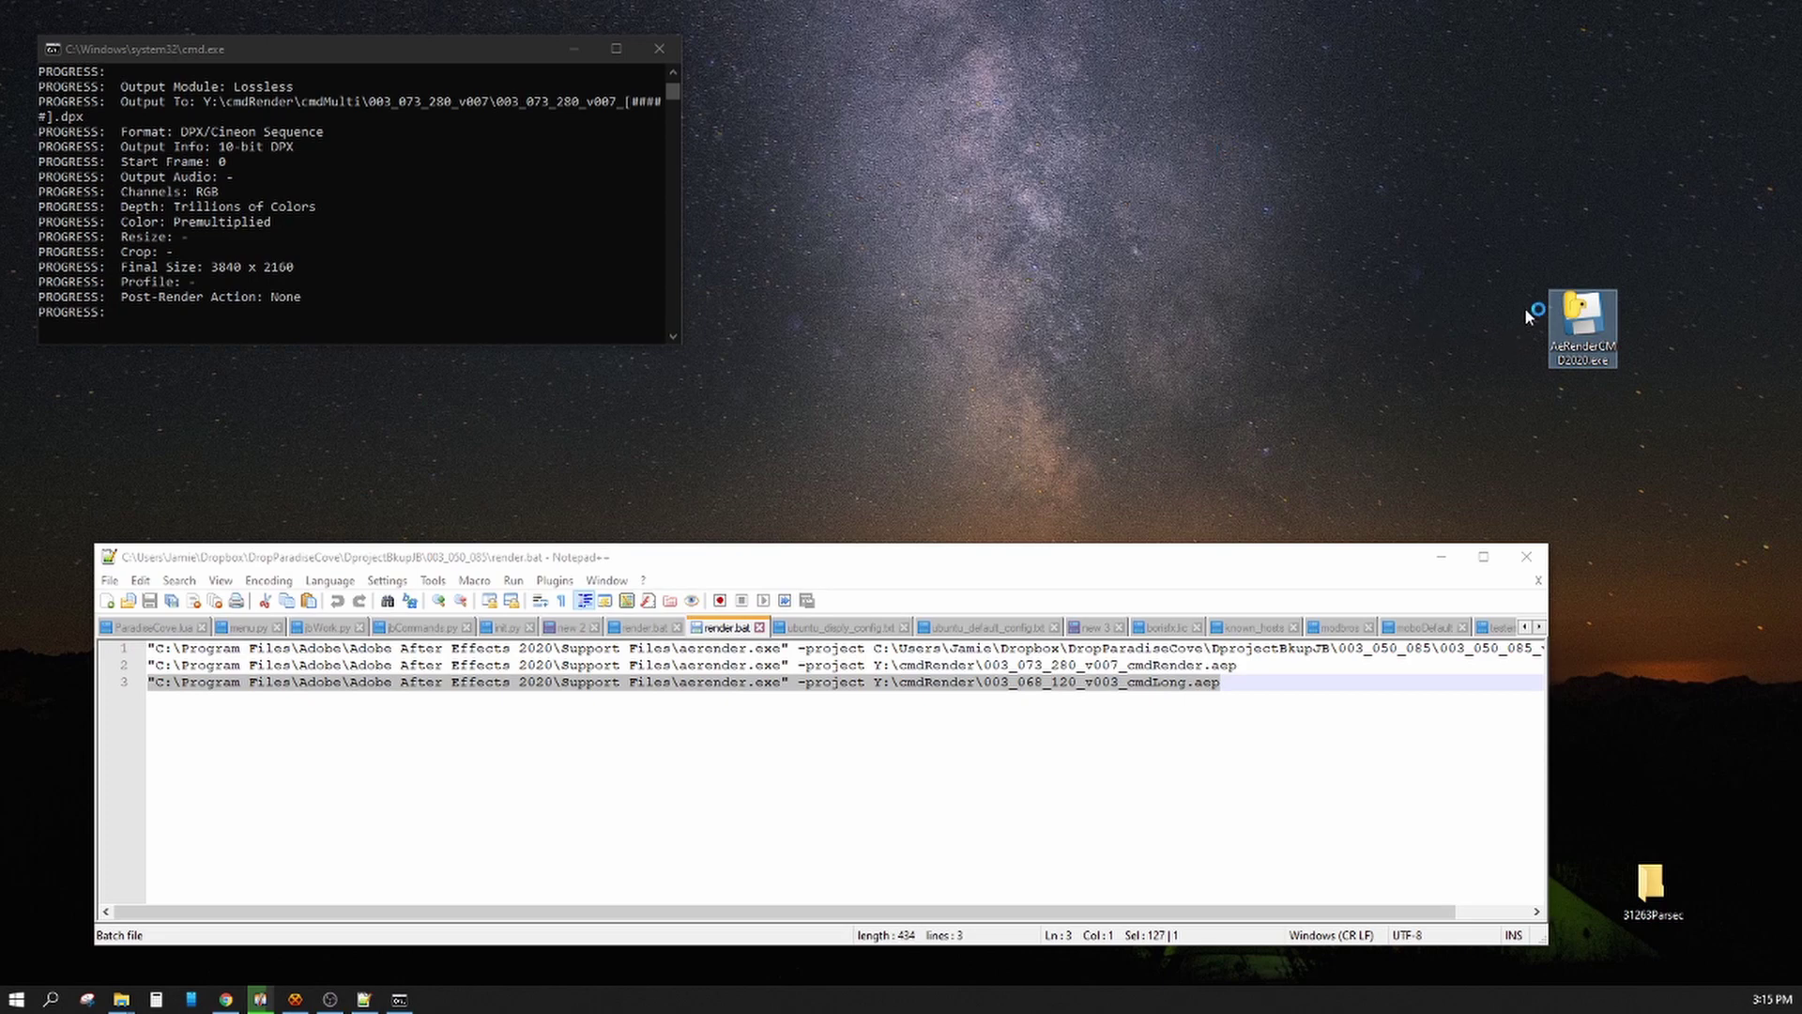
Relaunch AeRenderCMD2020 and pick 003_073_280_v007_cmdRender.aep to start a second render
double_click(1579, 321)
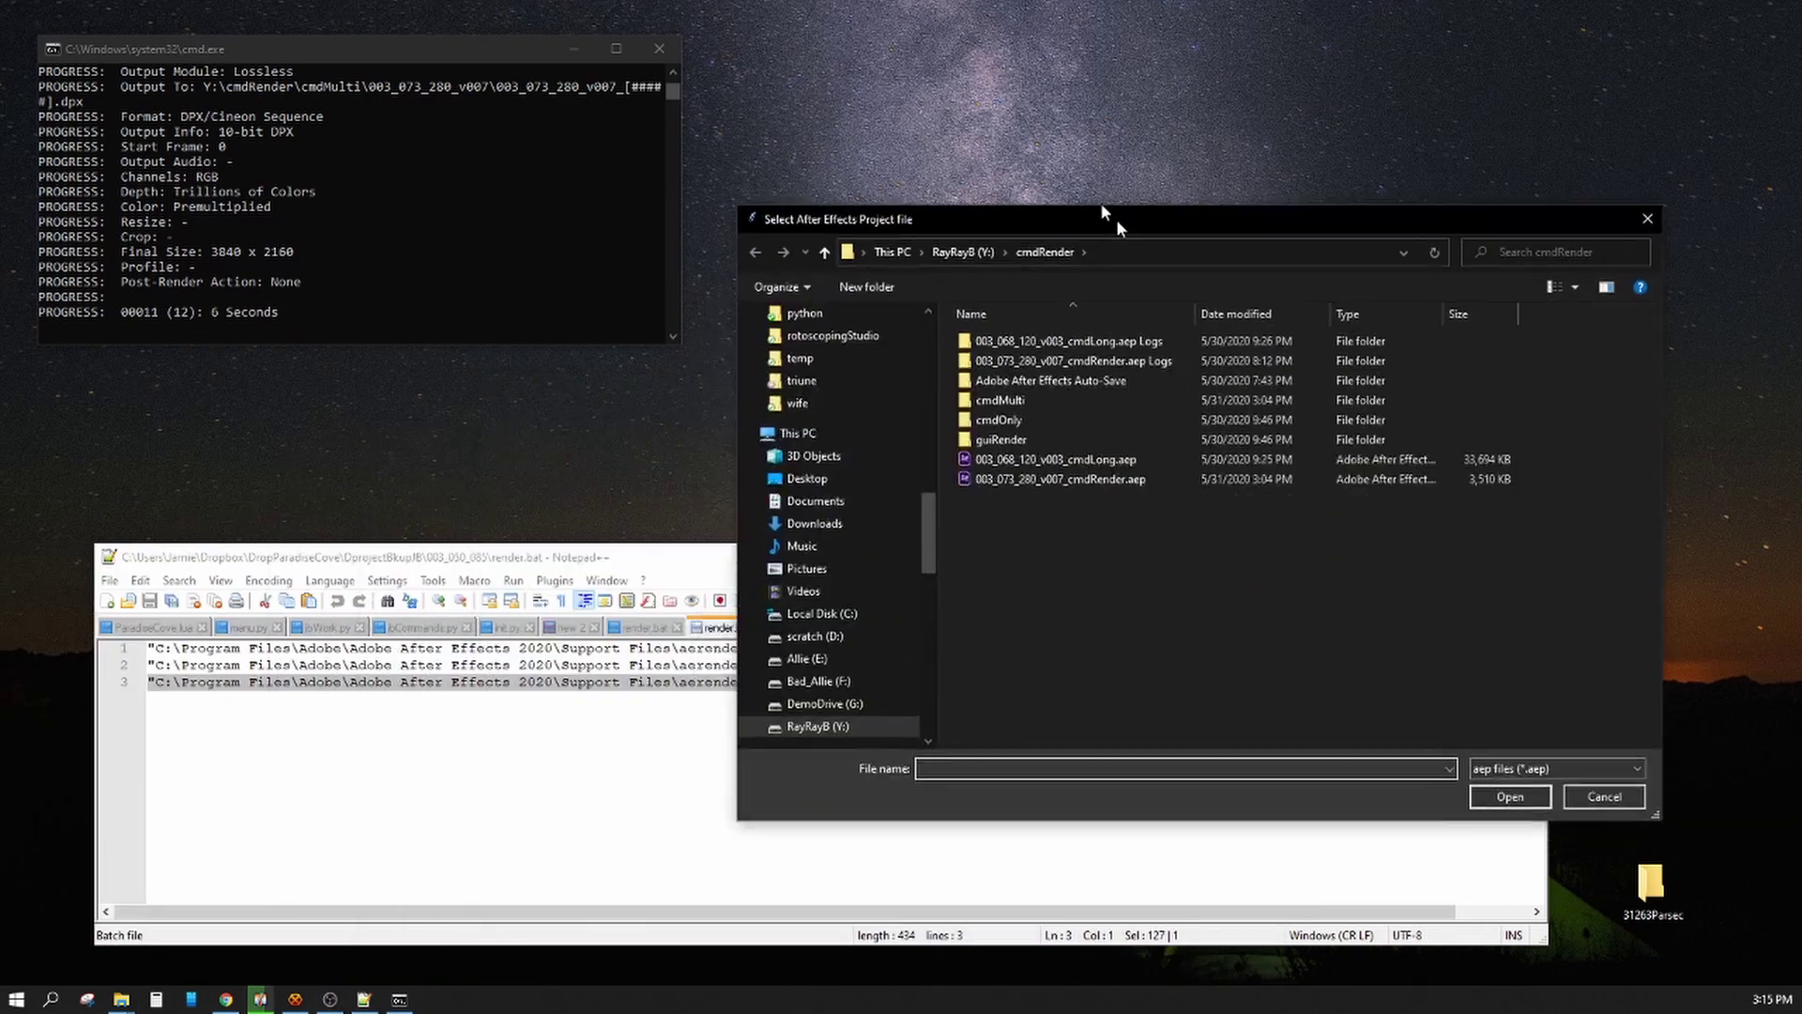
drag(1107, 221, 911, 172)
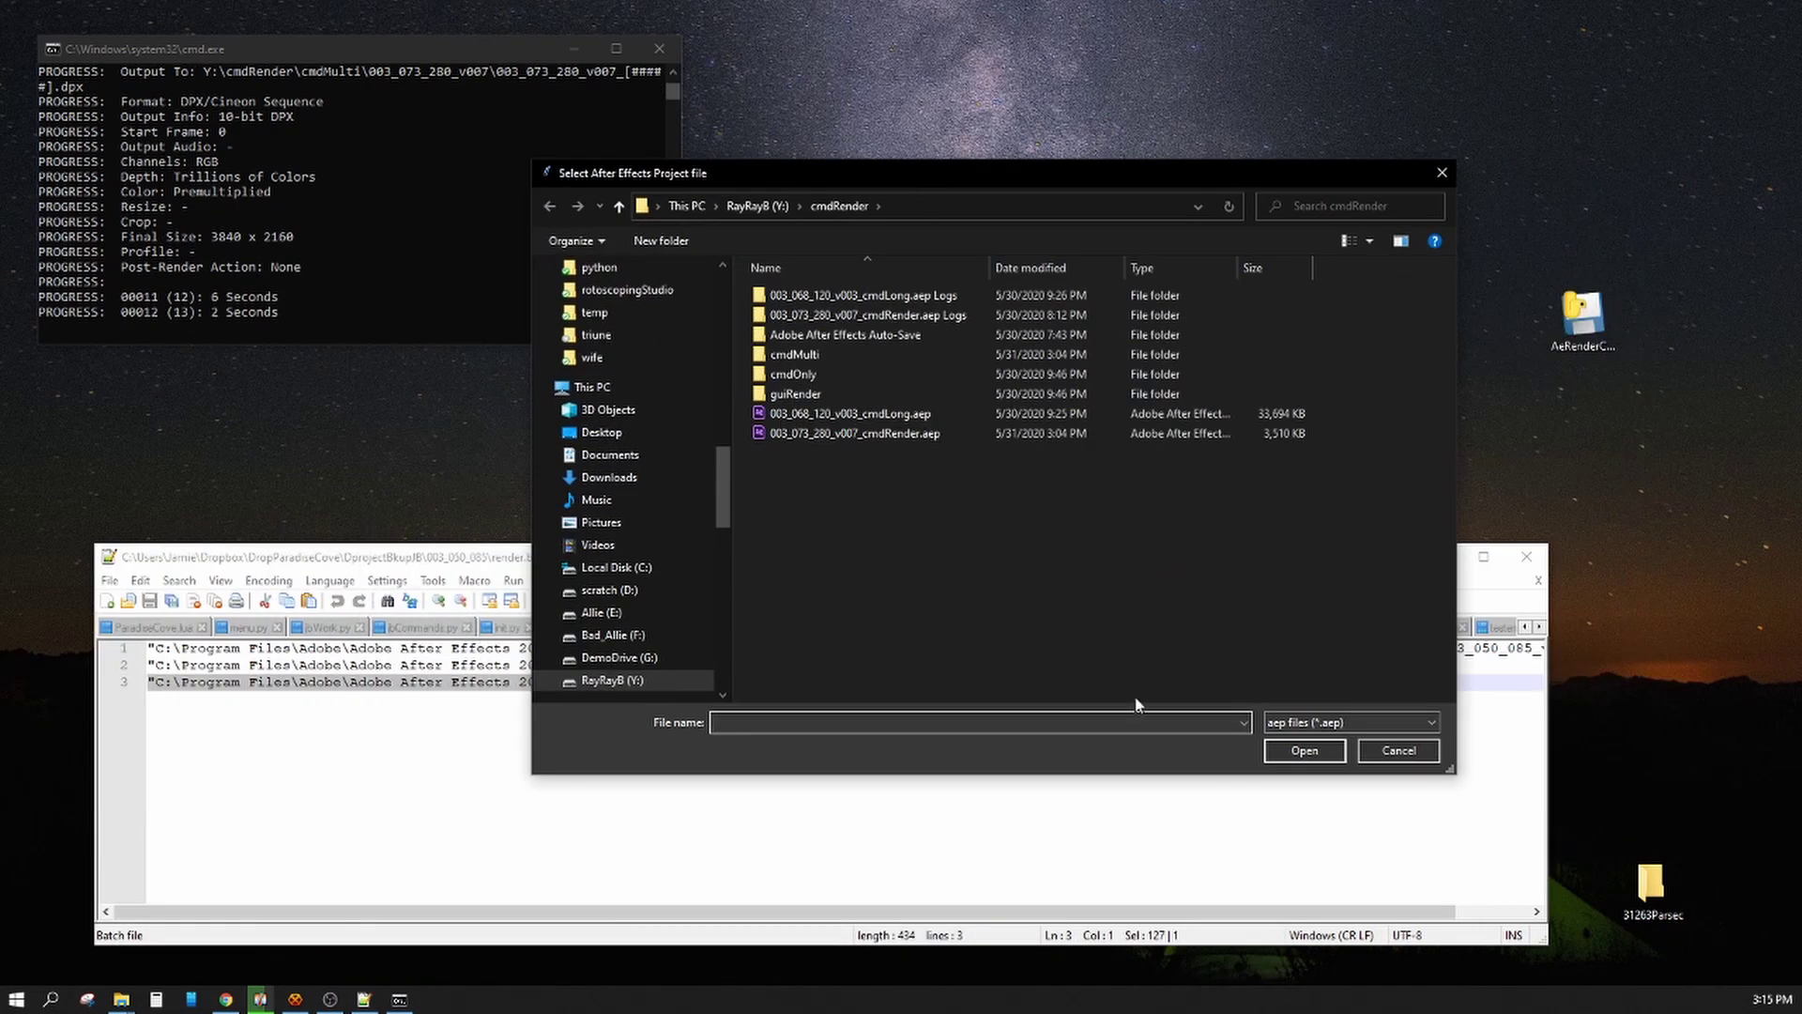
click(909, 434)
click(1309, 750)
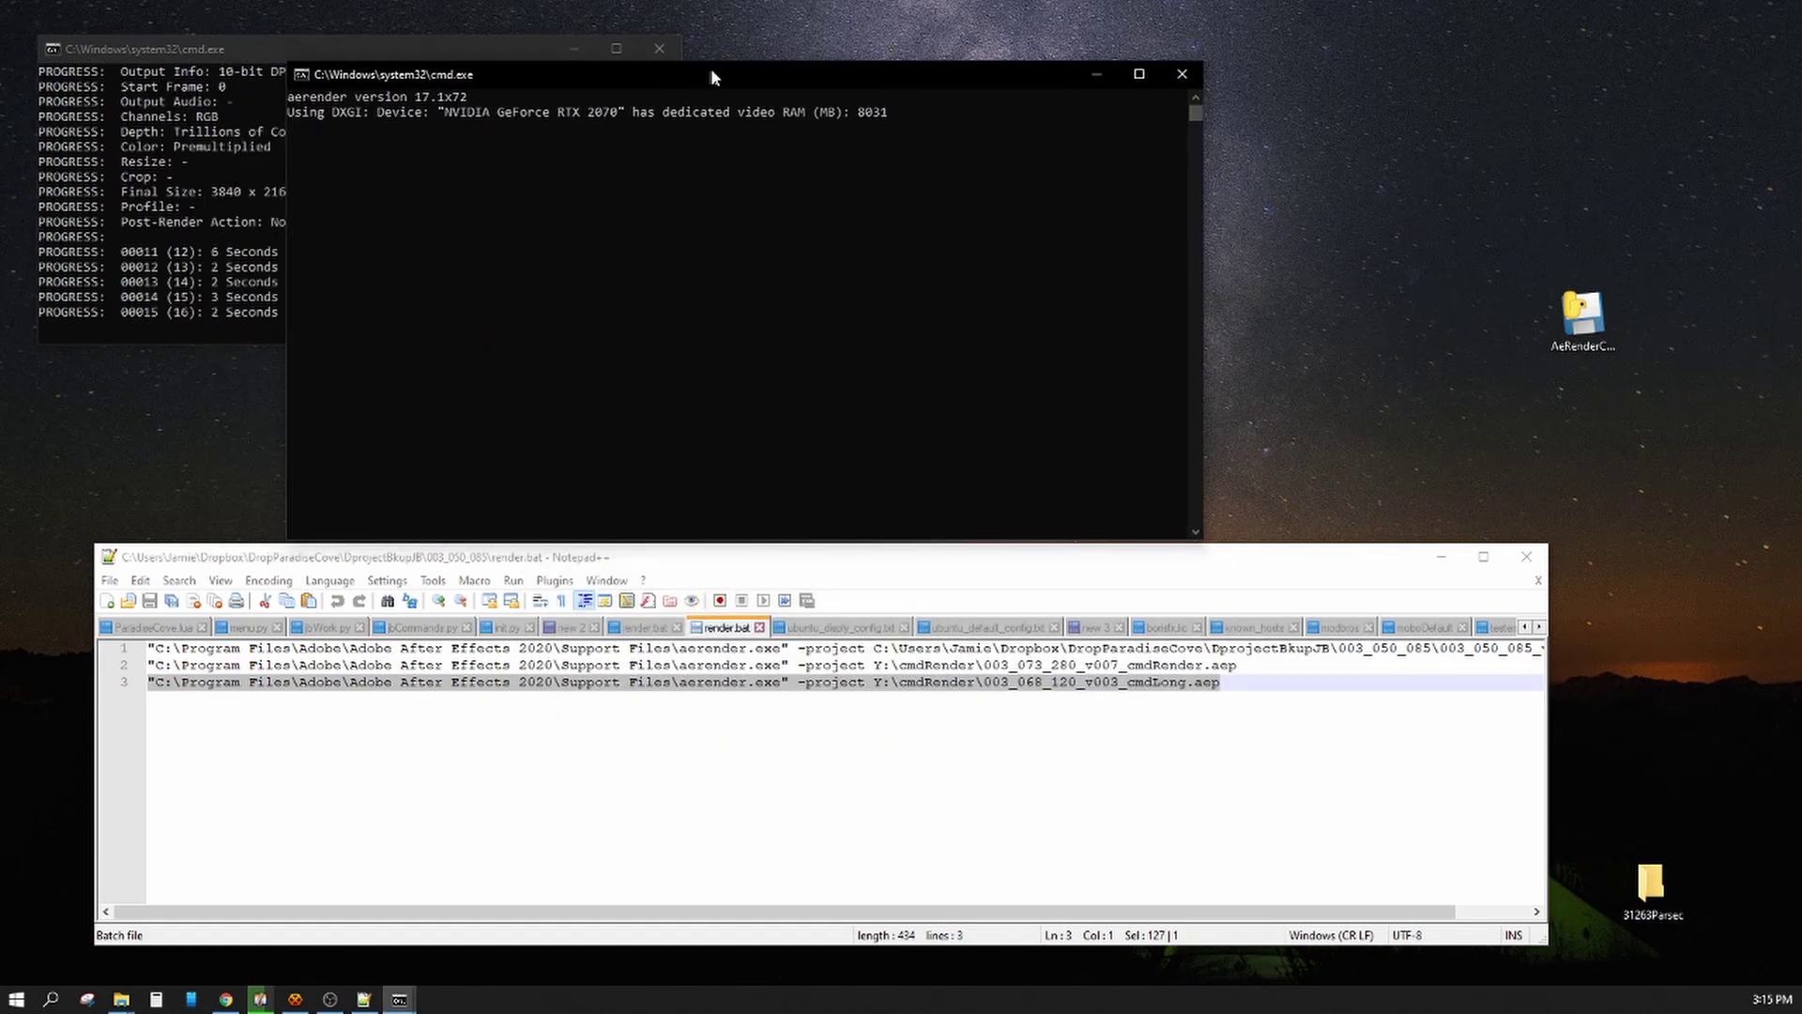
Resize both render consoles and line the second up beside the first
drag(712, 68, 1042, 167)
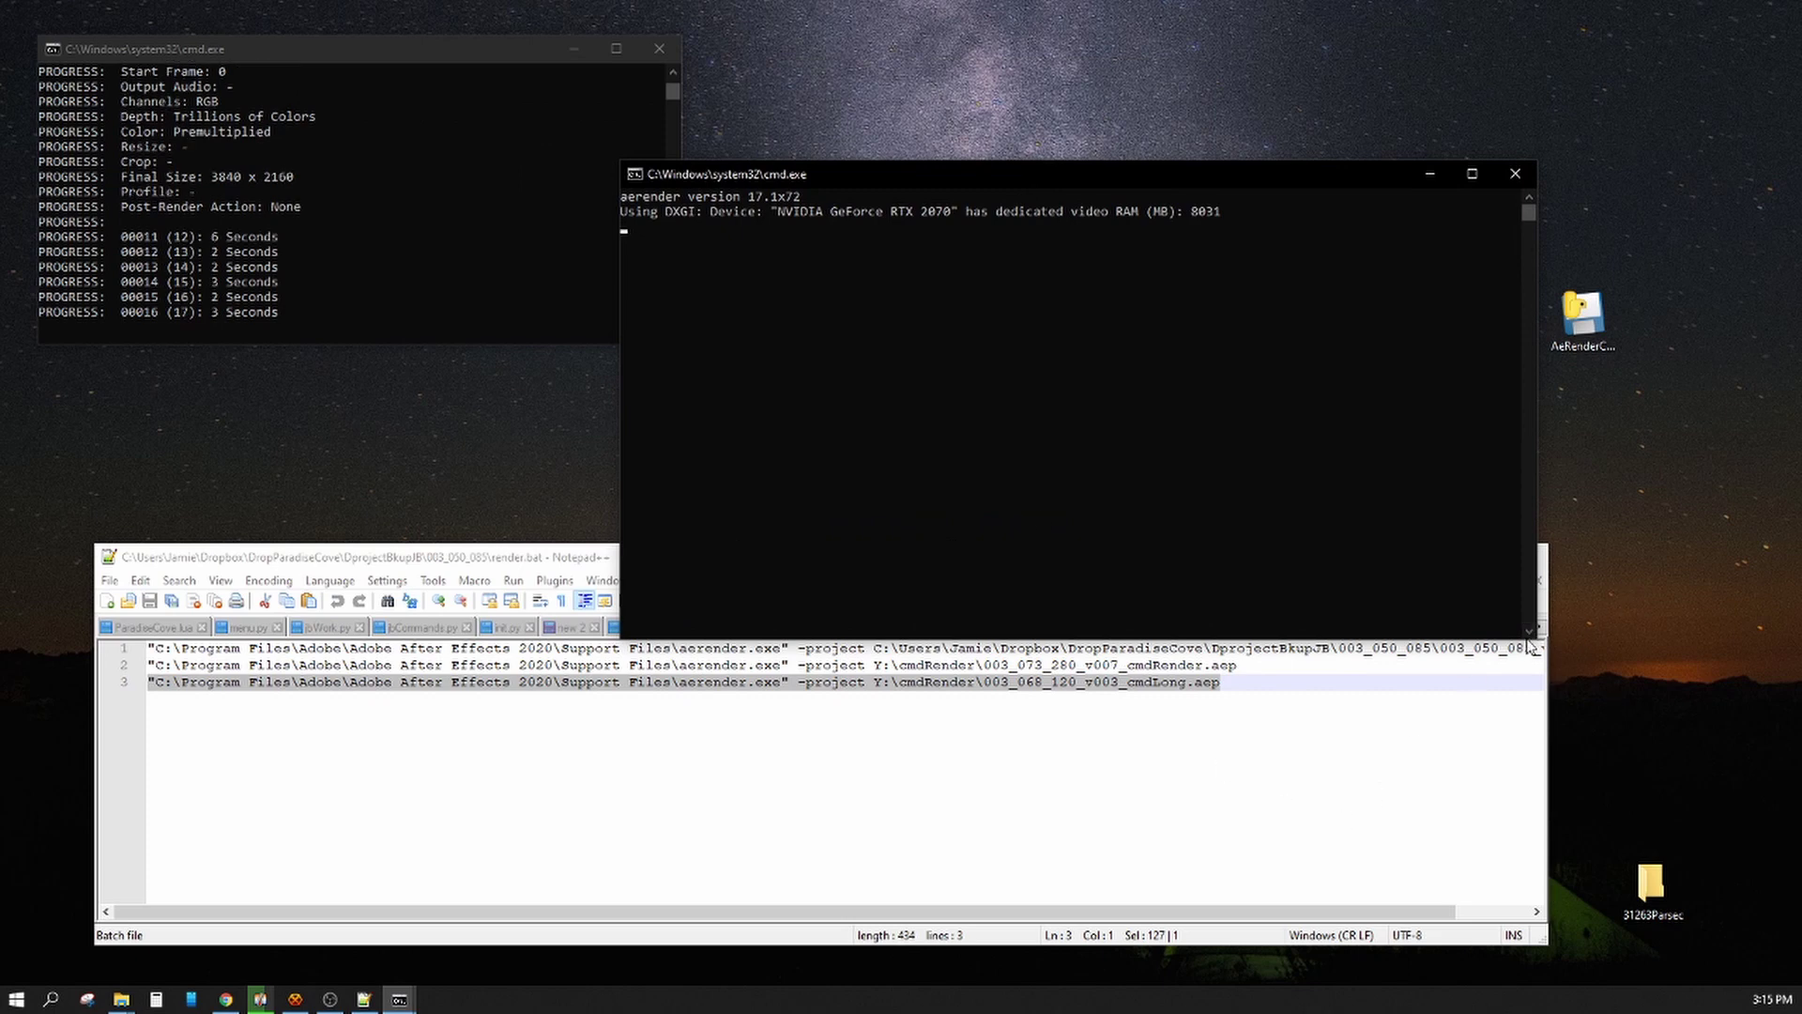
drag(1536, 637, 1314, 465)
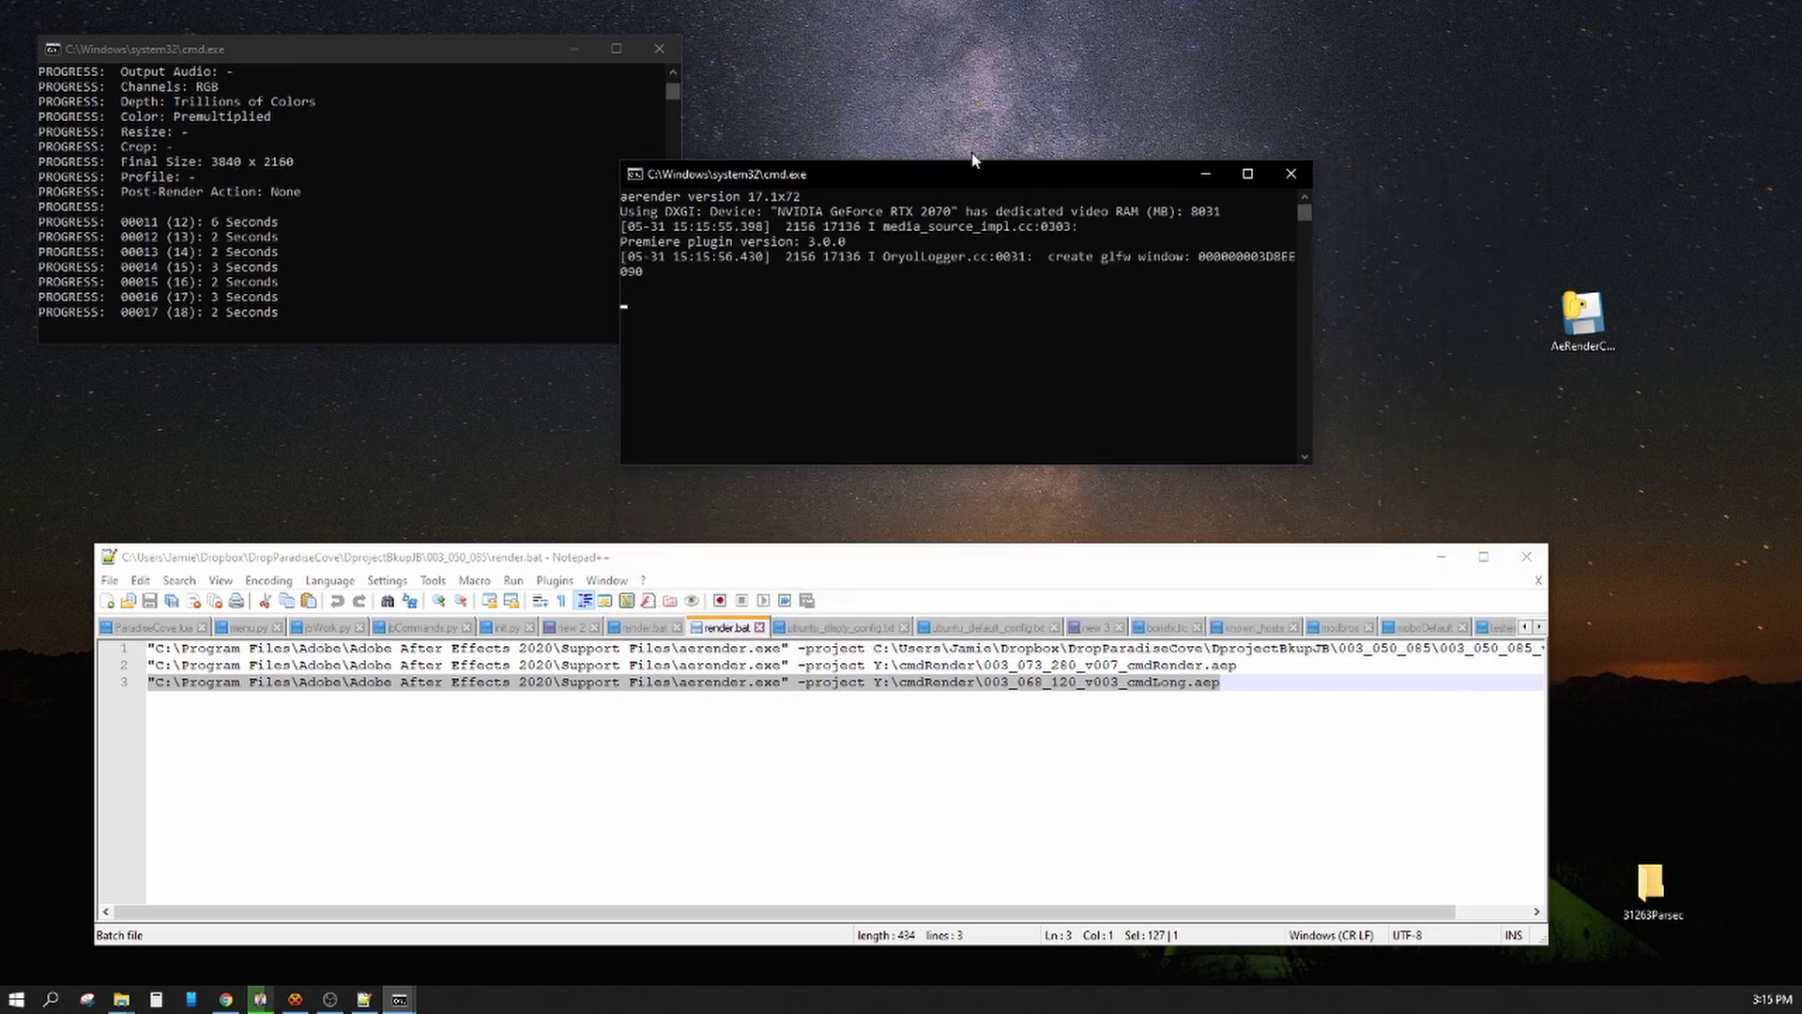
drag(975, 166, 1061, 77)
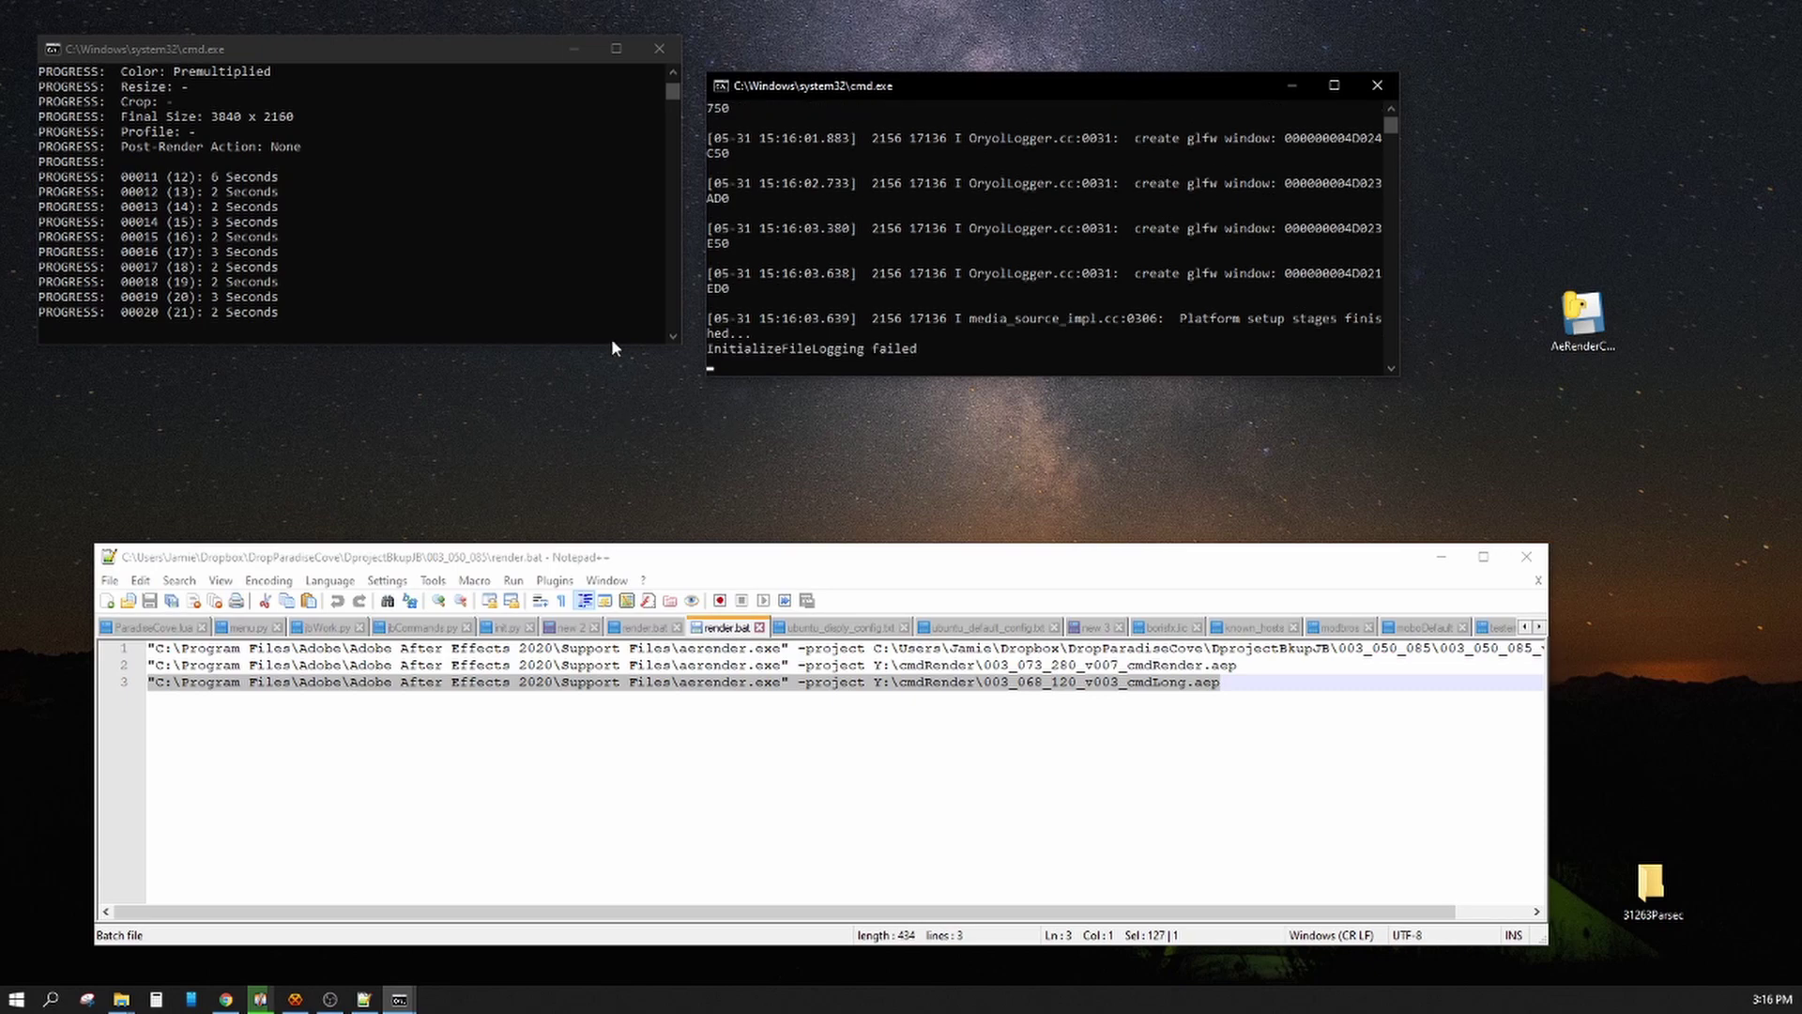
drag(676, 345, 684, 381)
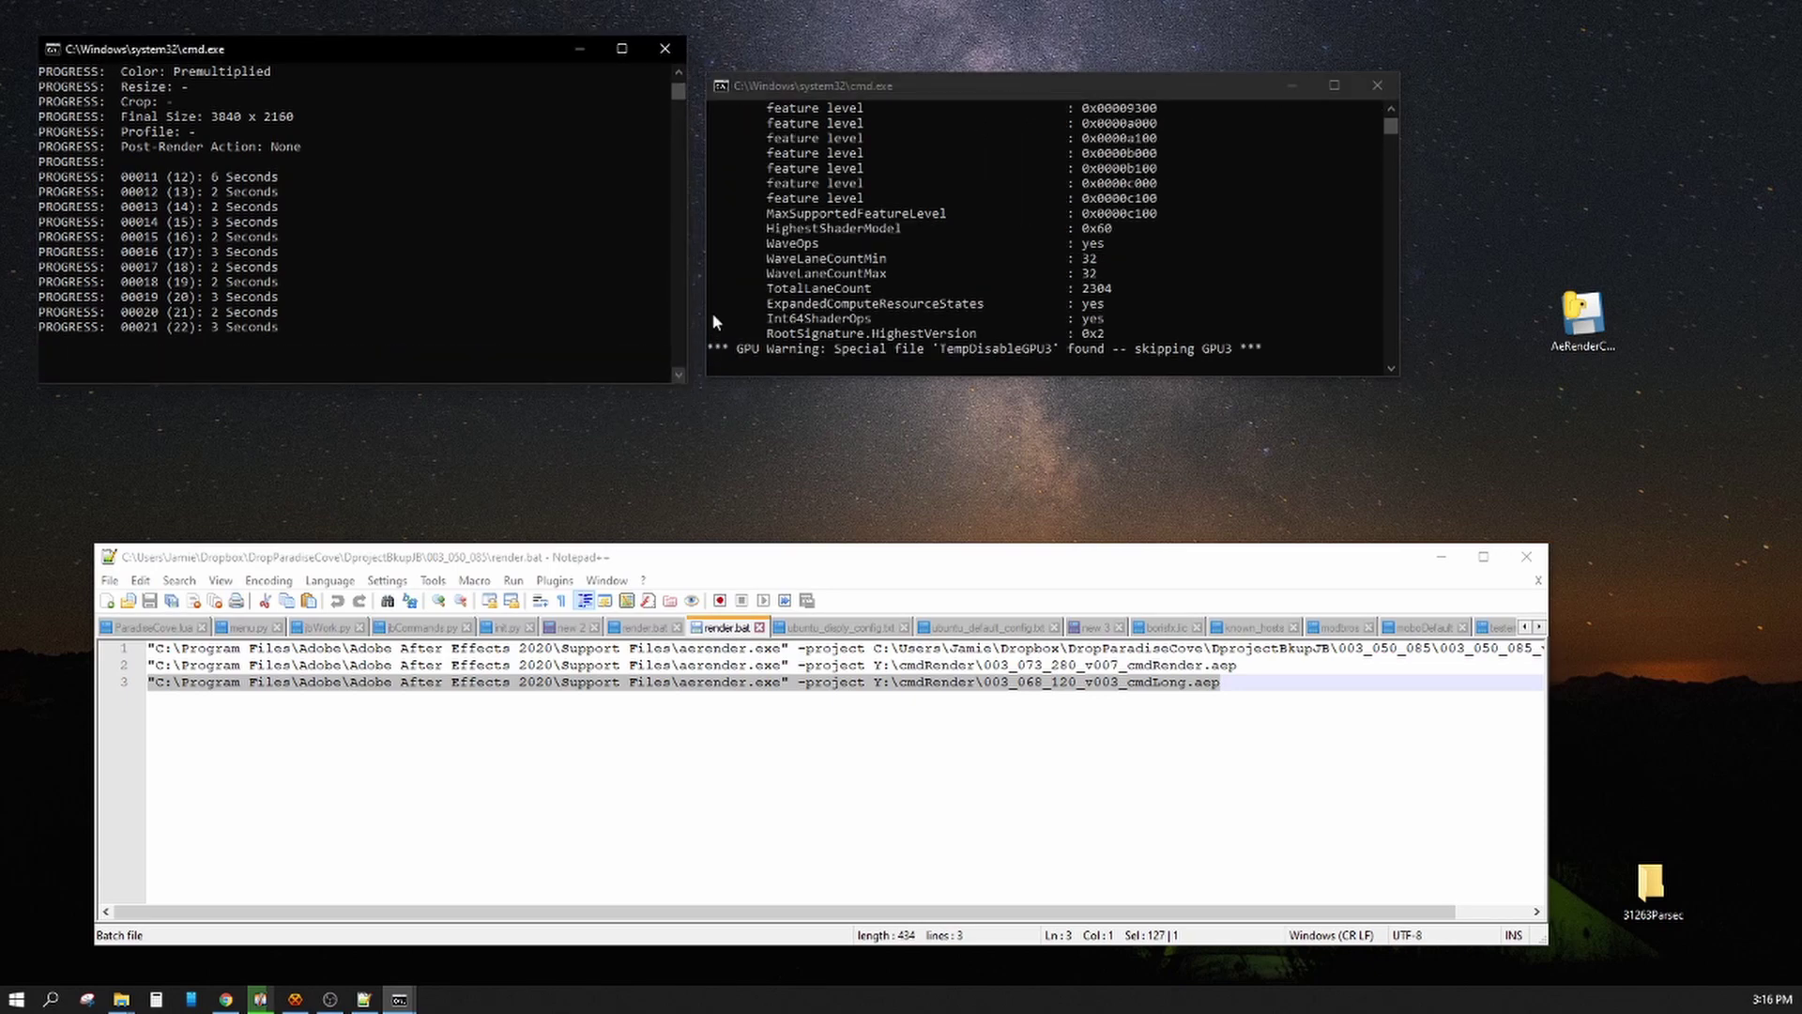
drag(859, 82, 847, 60)
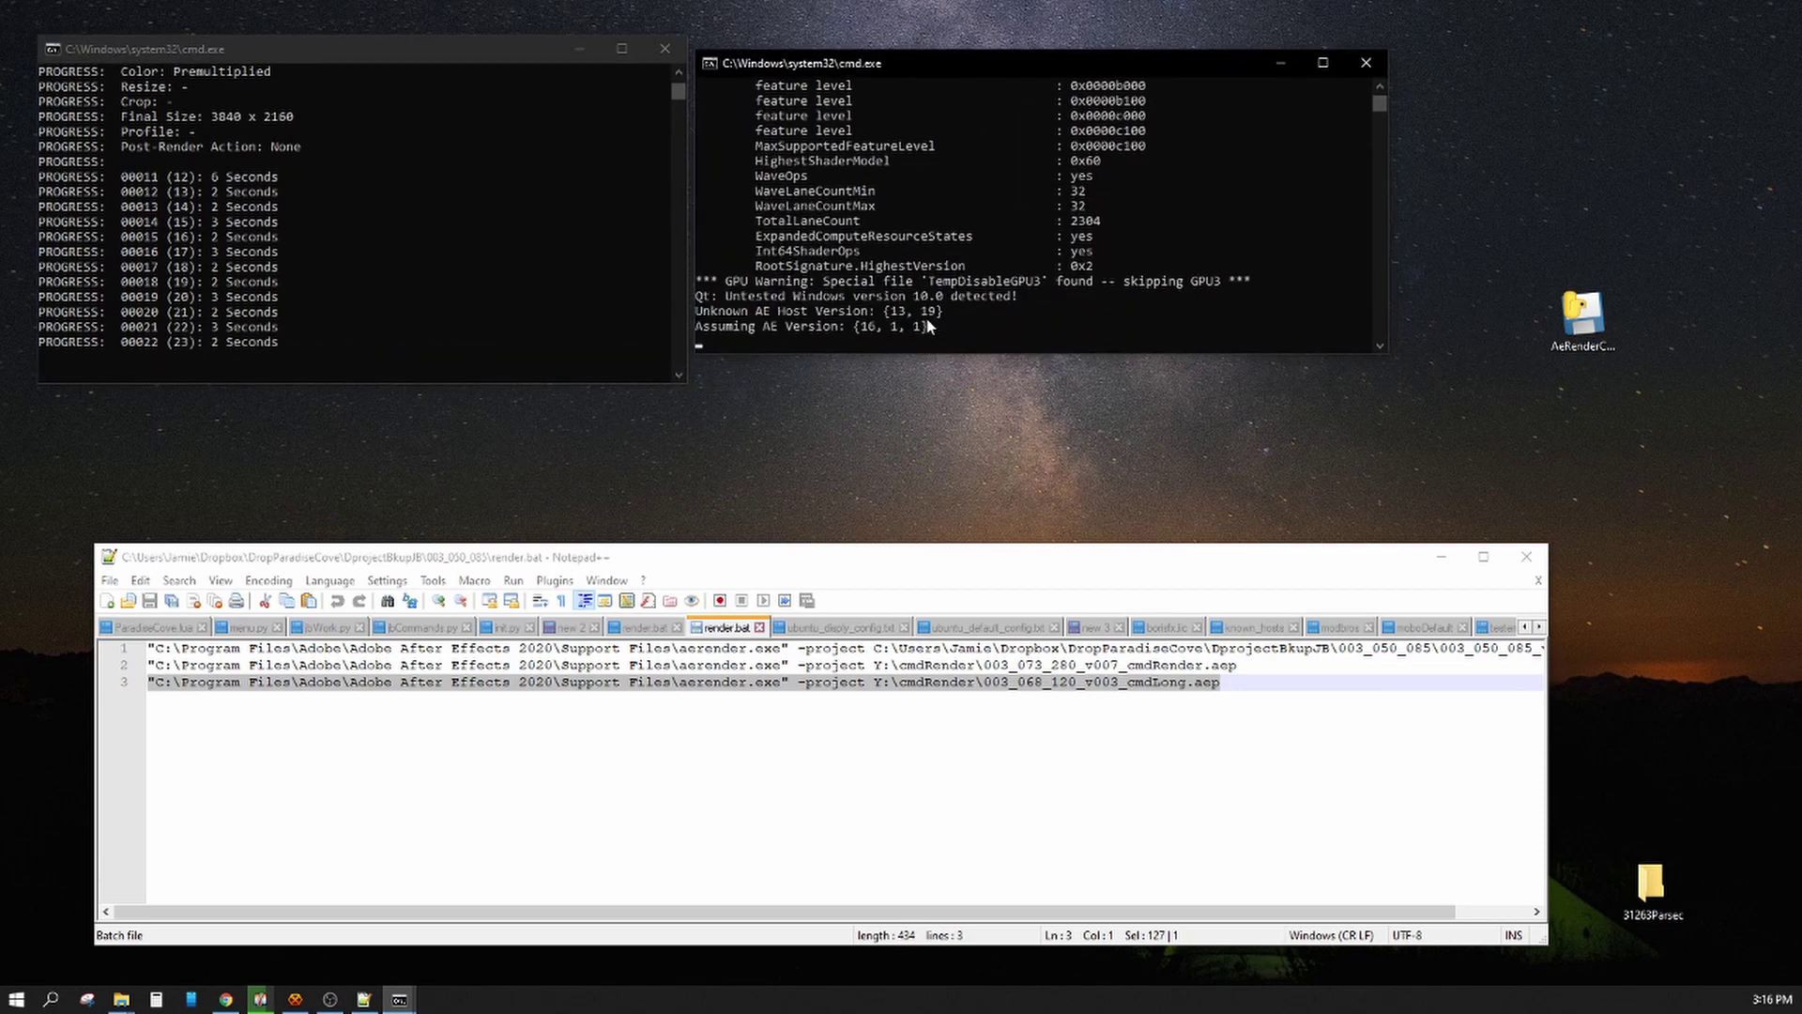
drag(1582, 314, 1464, 430)
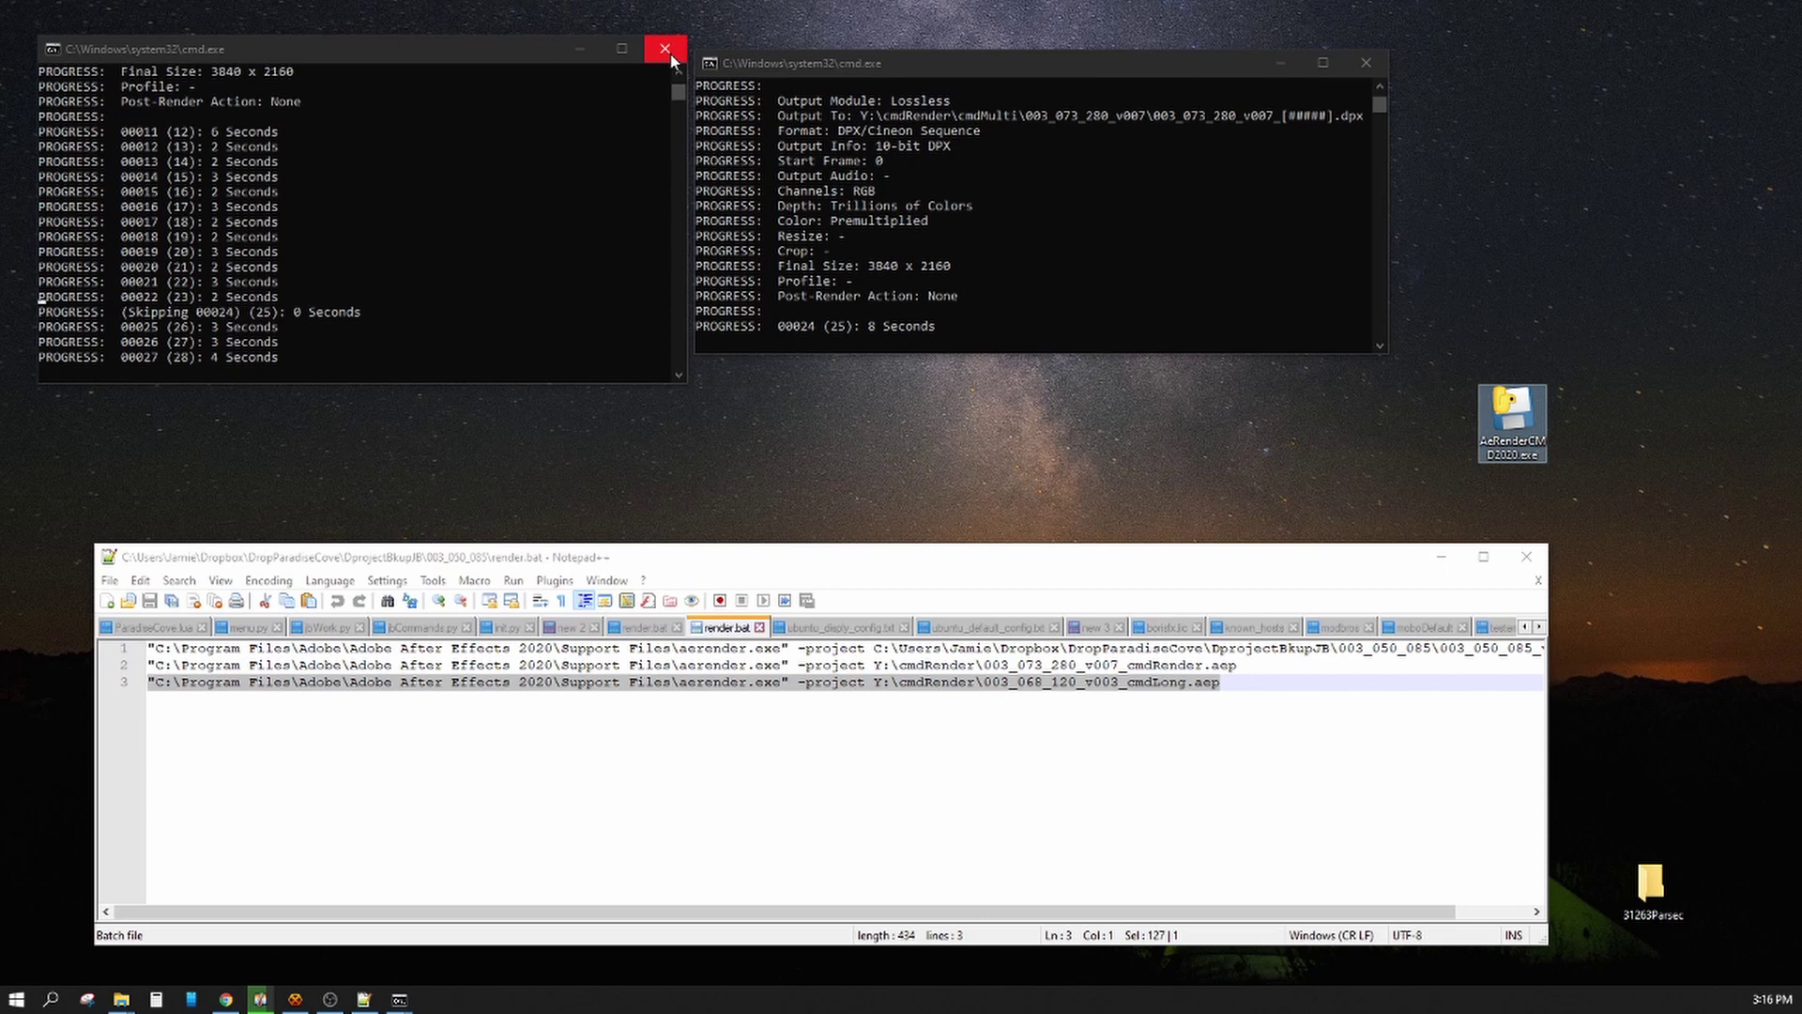
drag(1512, 422, 1454, 256)
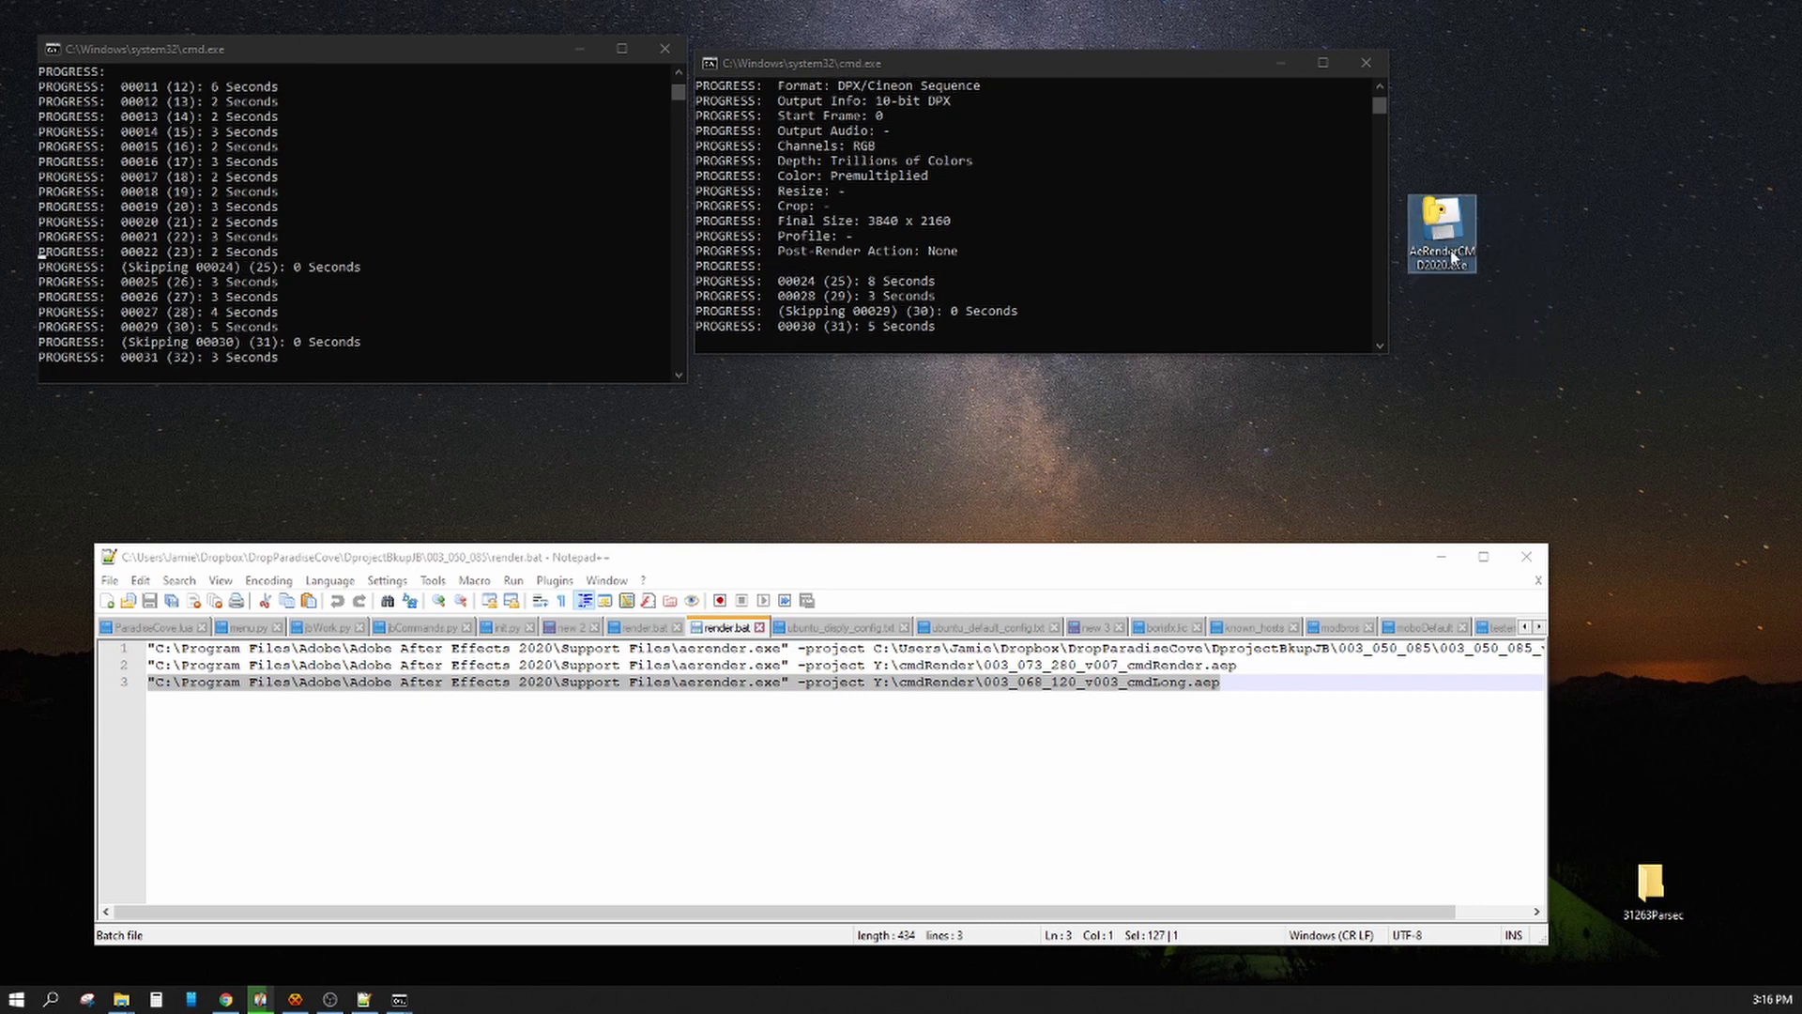